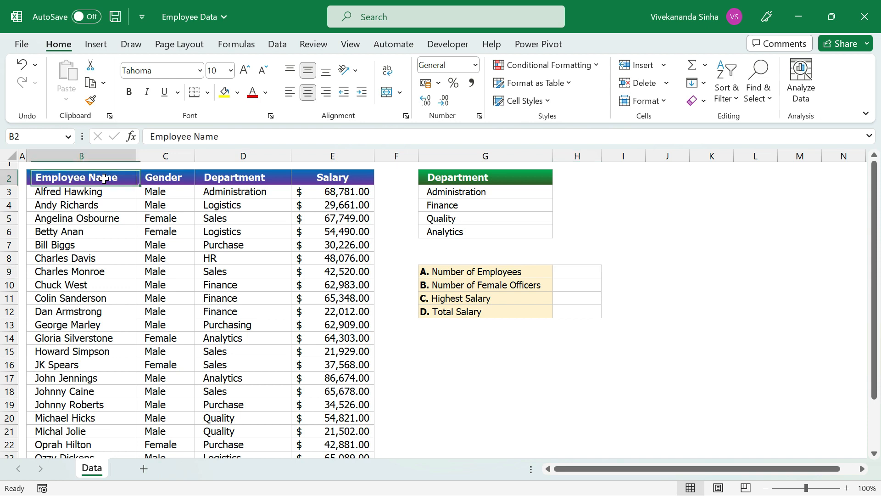
- Examine the employee table's headers and compare its Department column with the separate department list in G3:G6
key("Right")
key("Right")
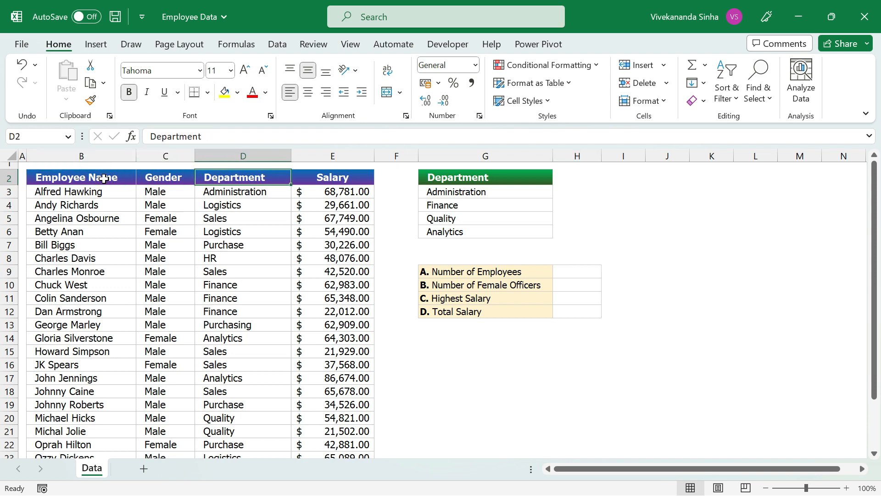
key("Right")
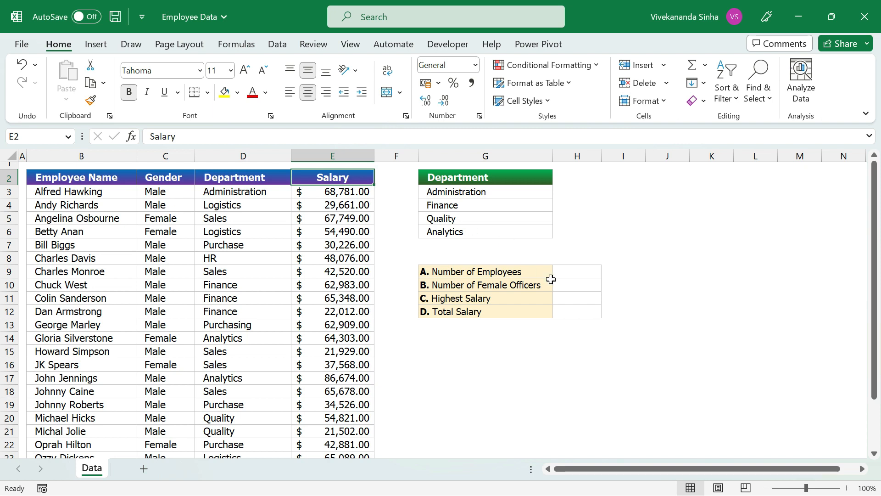
left_click(593, 273)
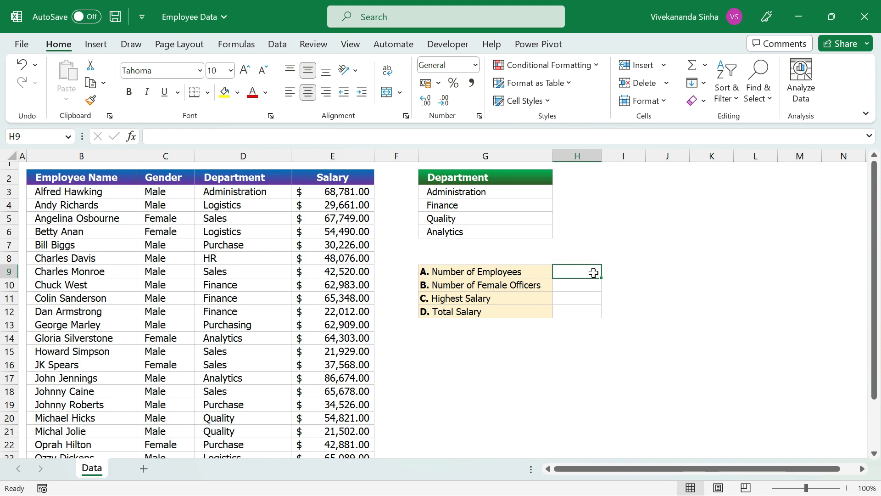
left_click(490, 195)
left_click_drag(489, 195, 487, 231)
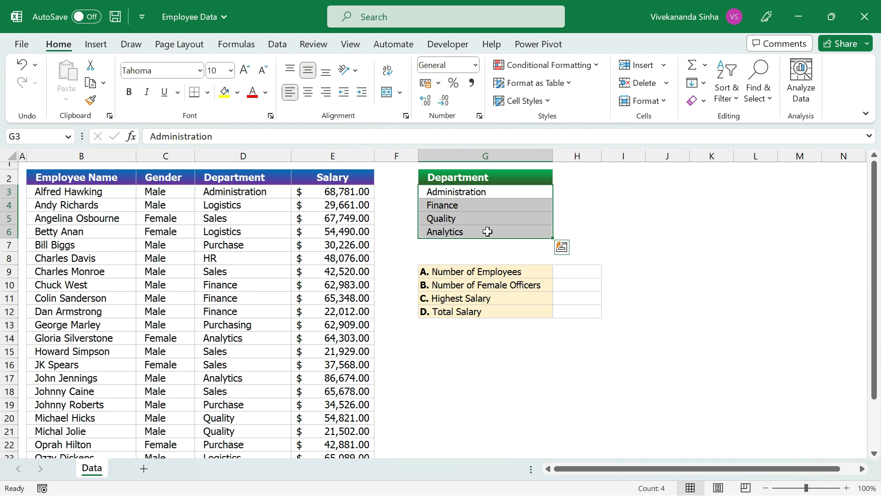
left_click(472, 192)
left_click_drag(236, 195, 250, 284)
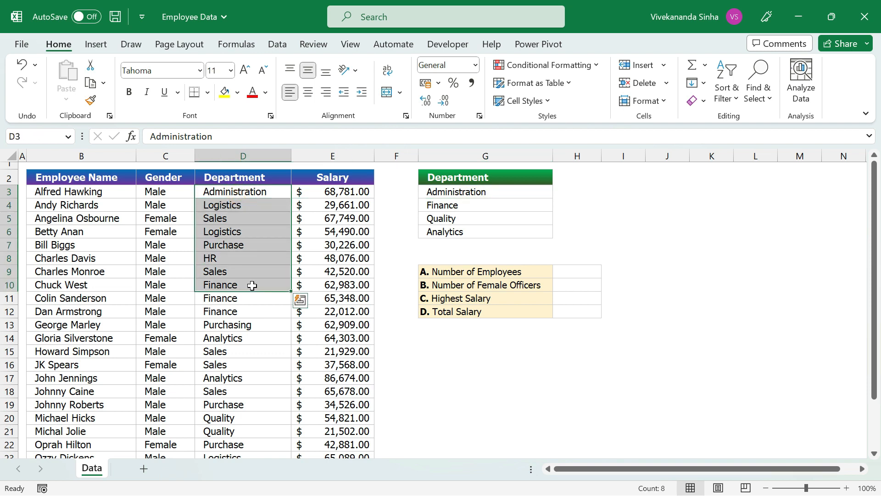
left_click(435, 203)
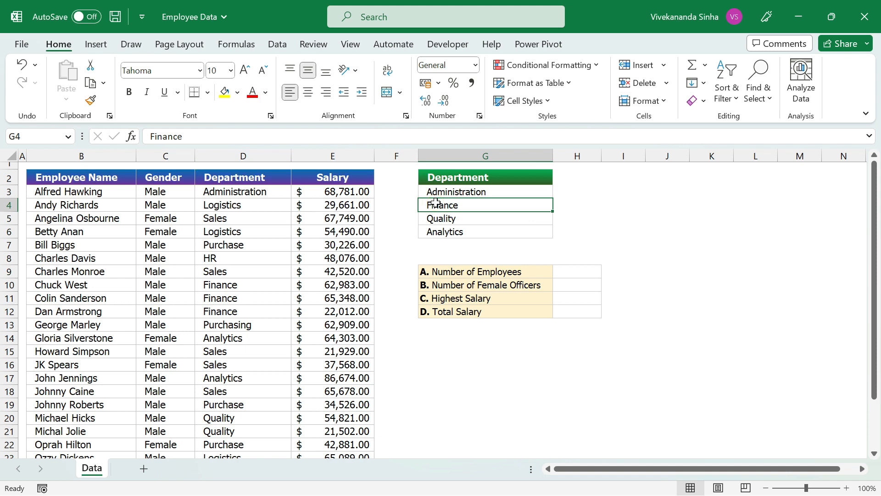
- Review the four listed departments in G3:G6 and the four summary questions in G9:G12 that apply to them
left_click(566, 190)
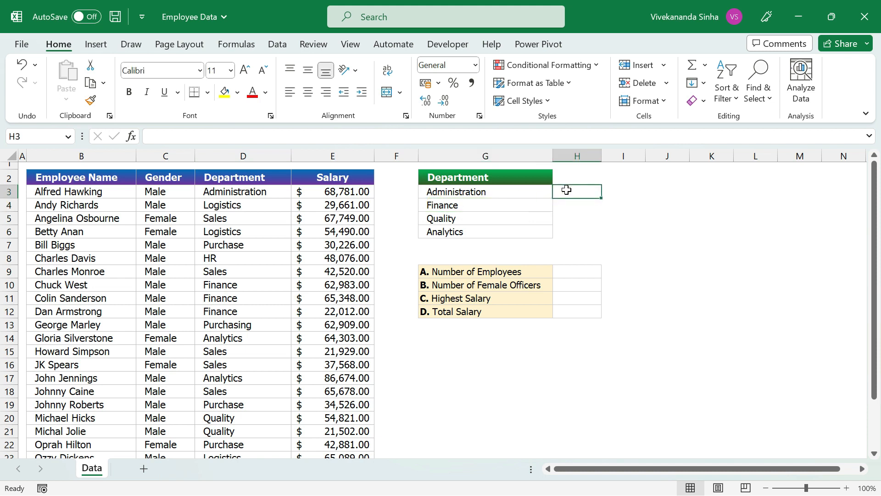
key("Down")
key("Down")
key("Down")
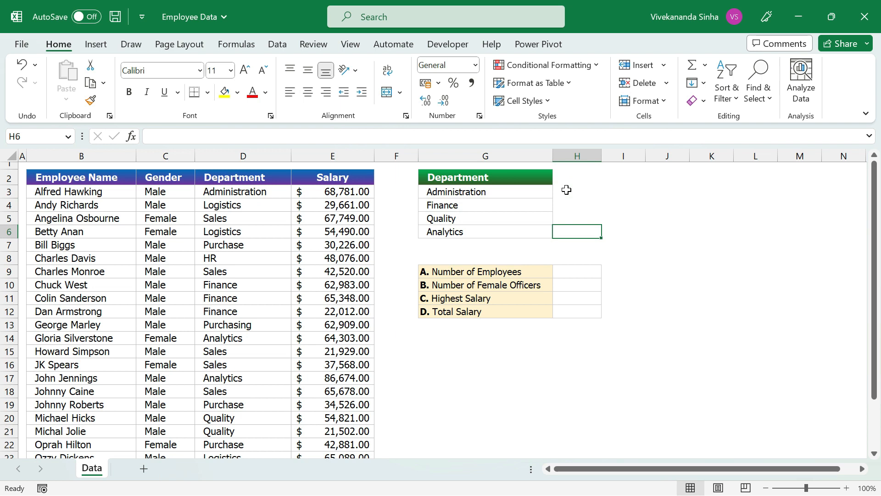
left_click_drag(526, 190, 517, 236)
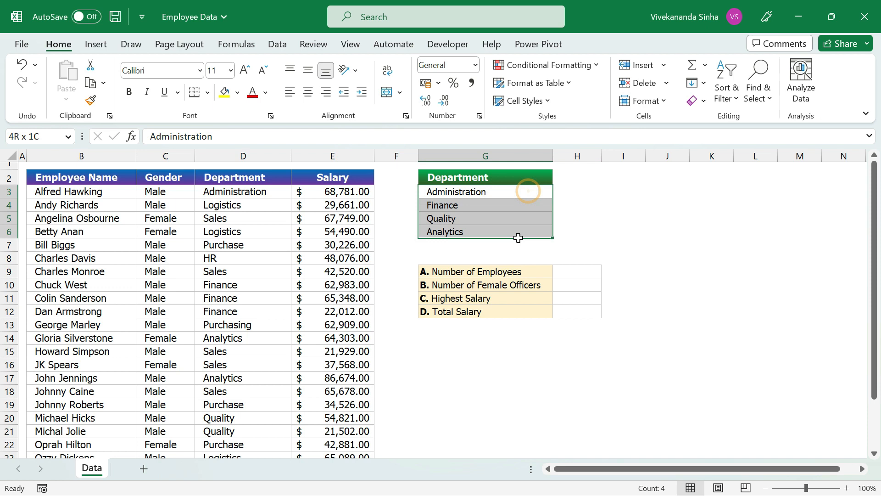
left_click(576, 271)
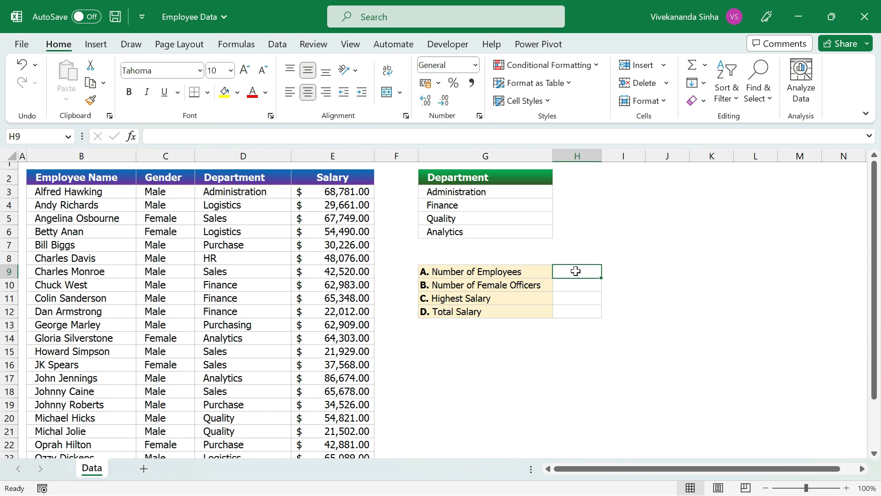
left_click_drag(488, 193, 485, 230)
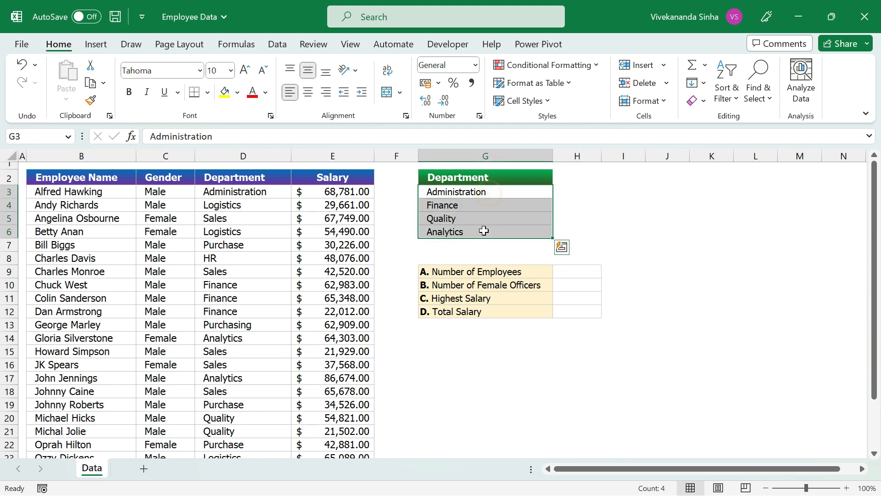
left_click(563, 270)
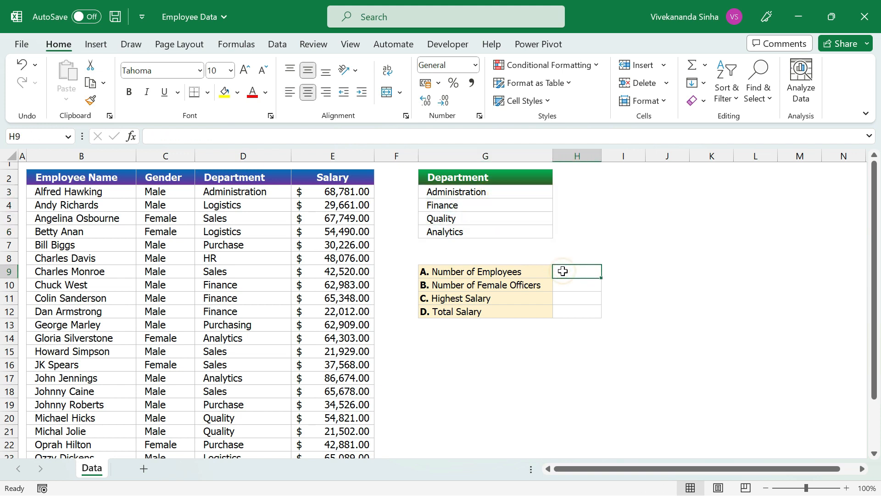
left_click(545, 283)
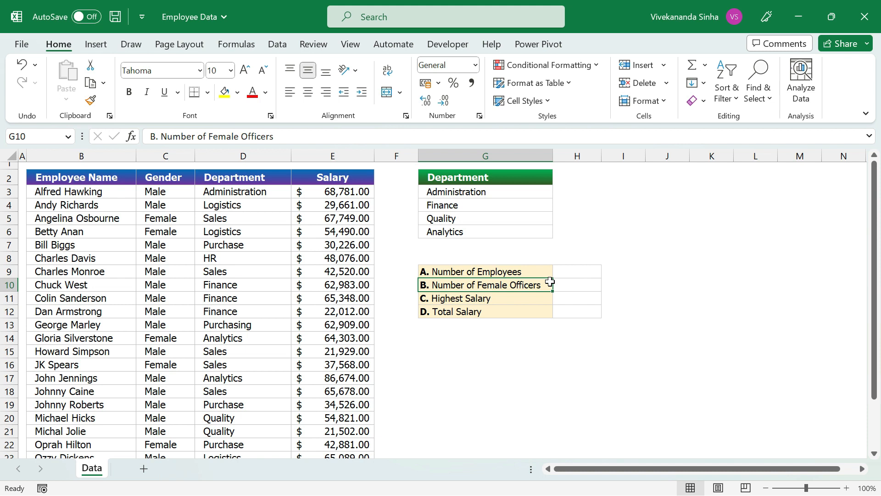
key("Down")
key("Down")
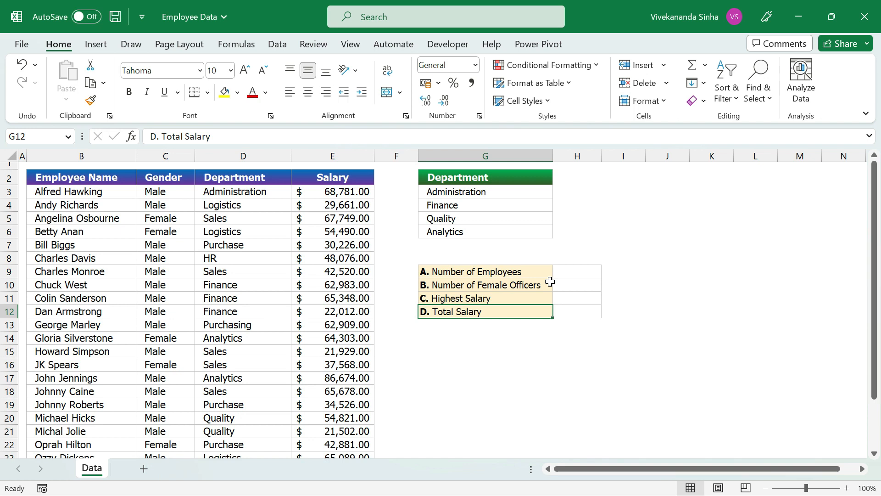
left_click_drag(458, 192, 461, 231)
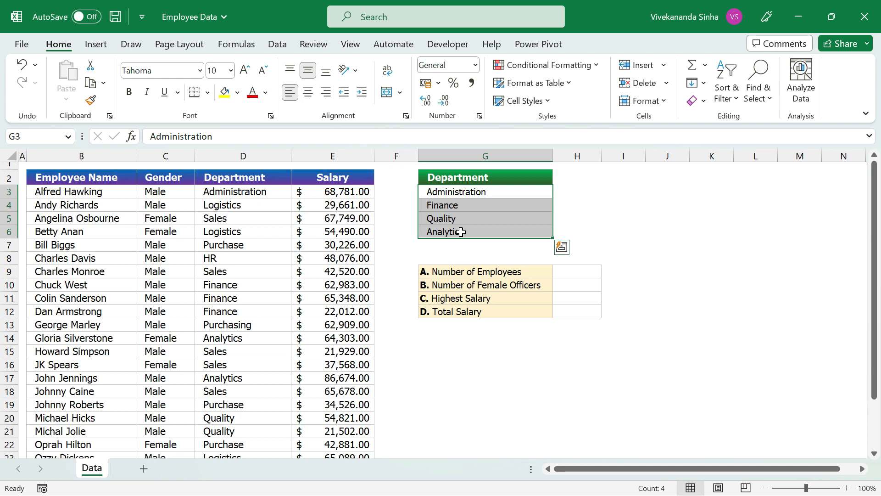
- In H9, write a COUNTIF formula with range D3:D27 and the department list G3:G6 as criteria
left_click(562, 269)
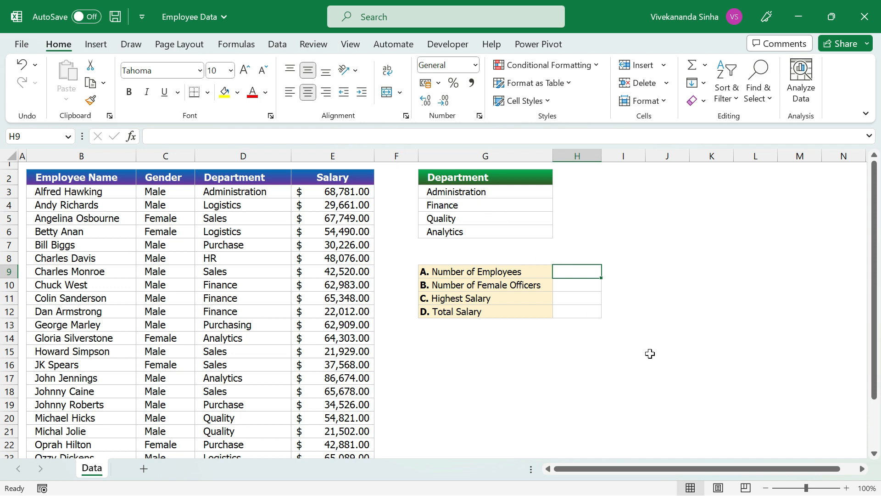
type("=countif")
key("Tab")
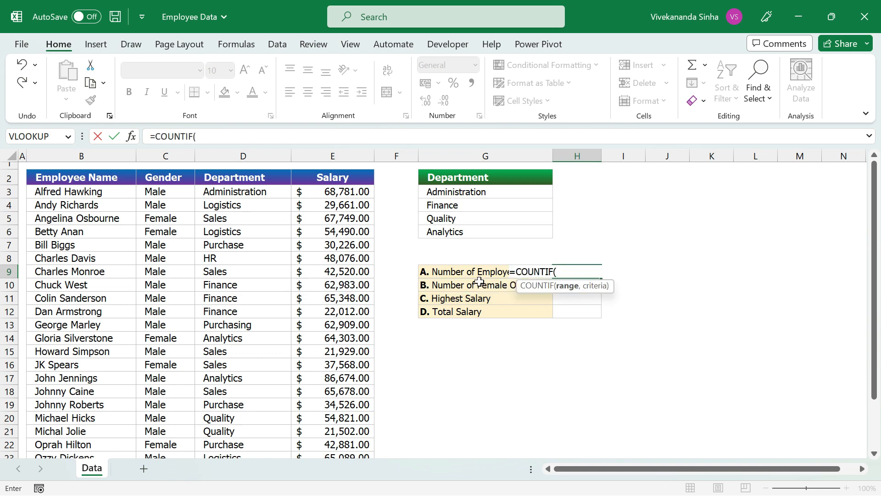
left_click(265, 193)
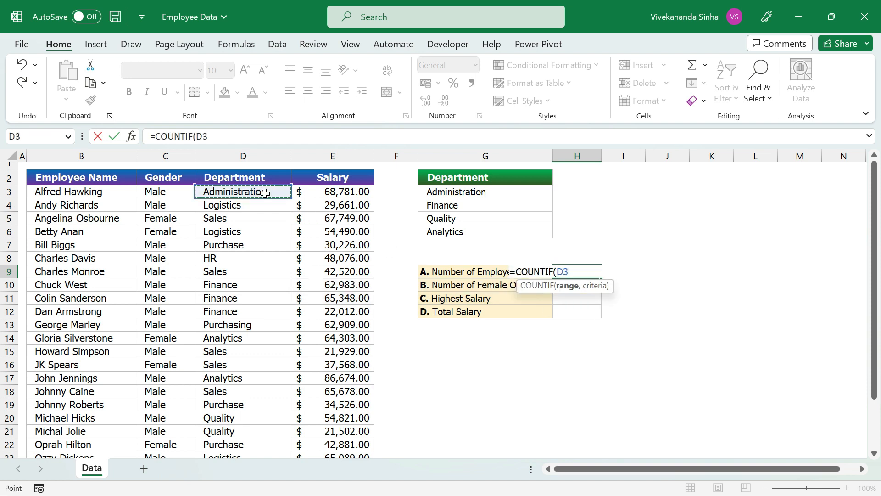
key("ctrl+shift+Down")
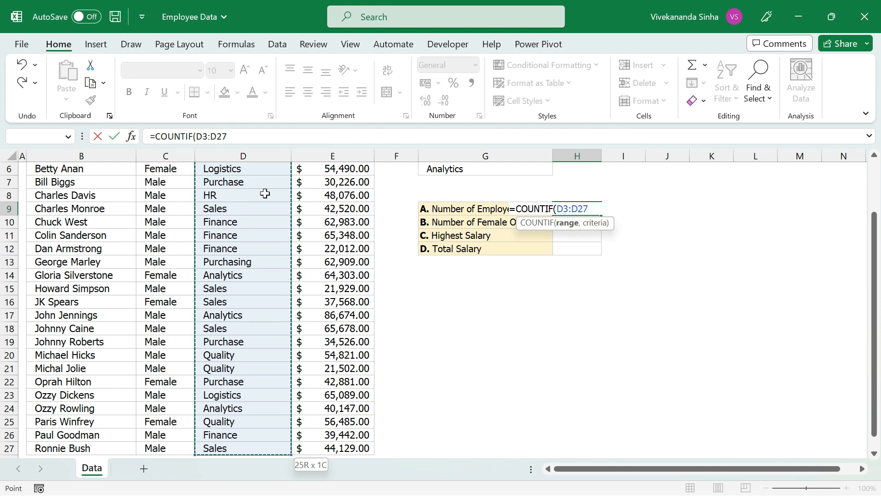
scroll(265, 194, "up", 2)
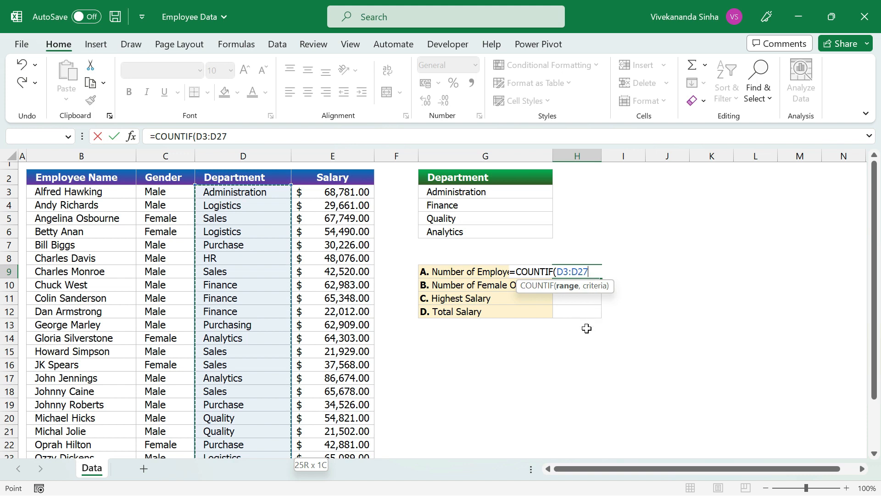
type(",")
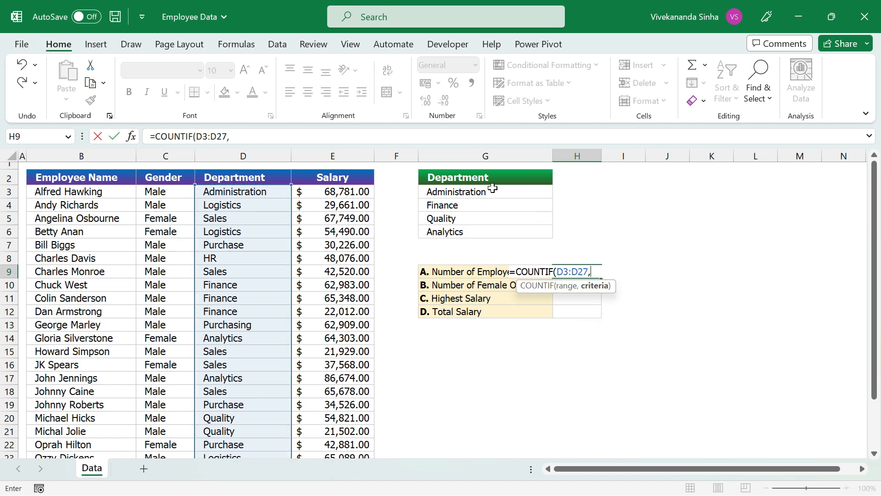
left_click_drag(490, 191, 485, 228)
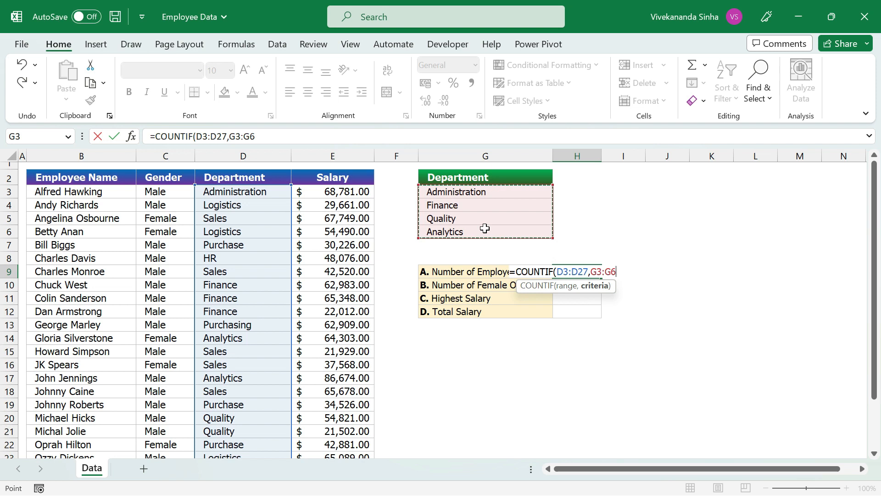
left_click(491, 193)
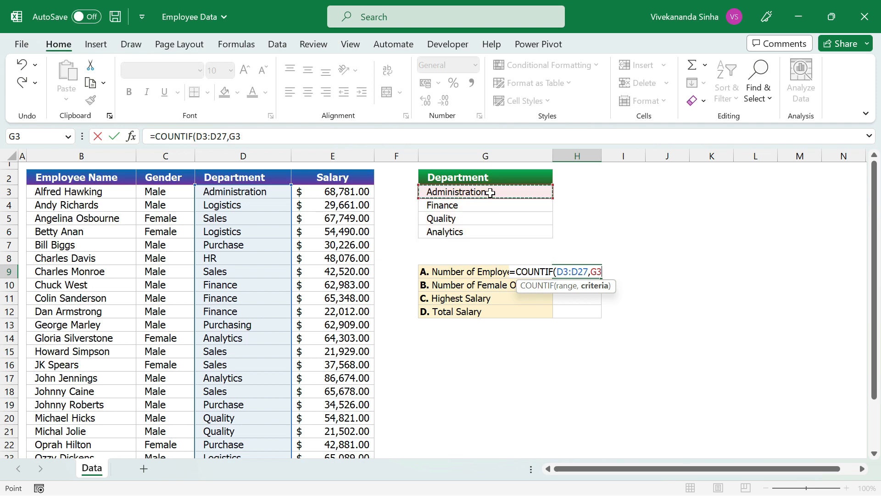
left_click_drag(491, 193, 491, 228)
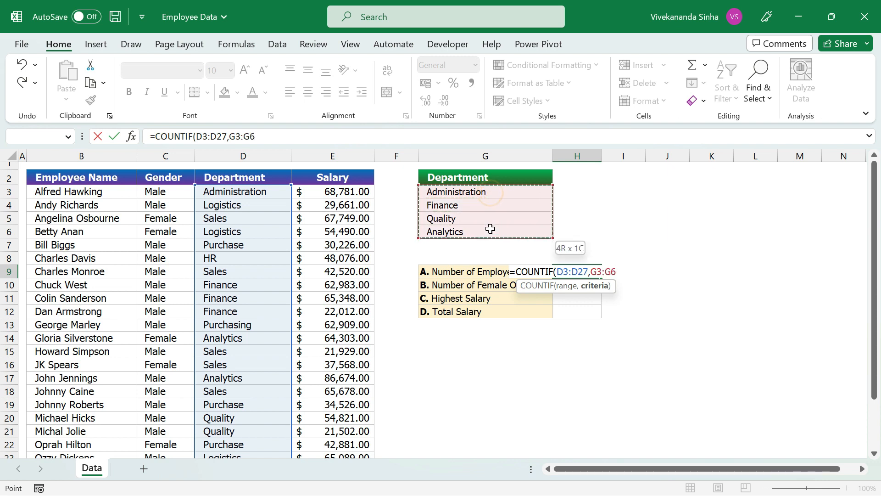
type(")")
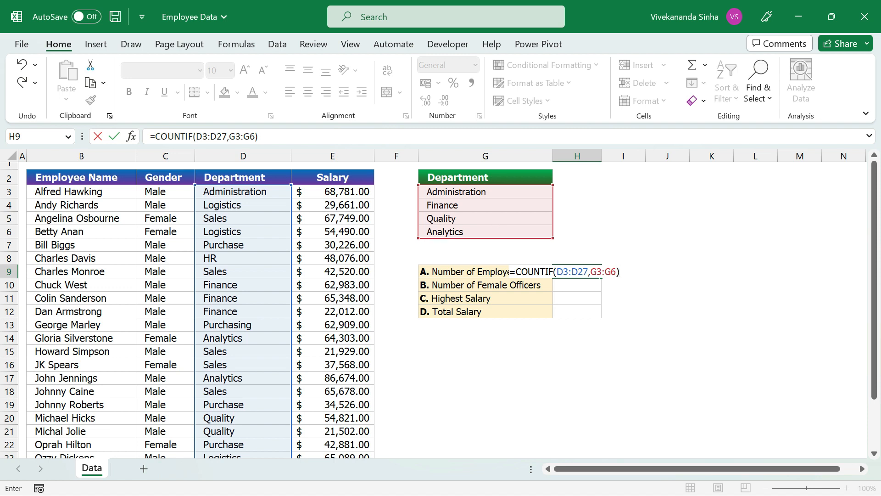
- Evaluate the COUNTIF expression inside H9's formula to inspect its array, and undo the evaluation
left_click(595, 271)
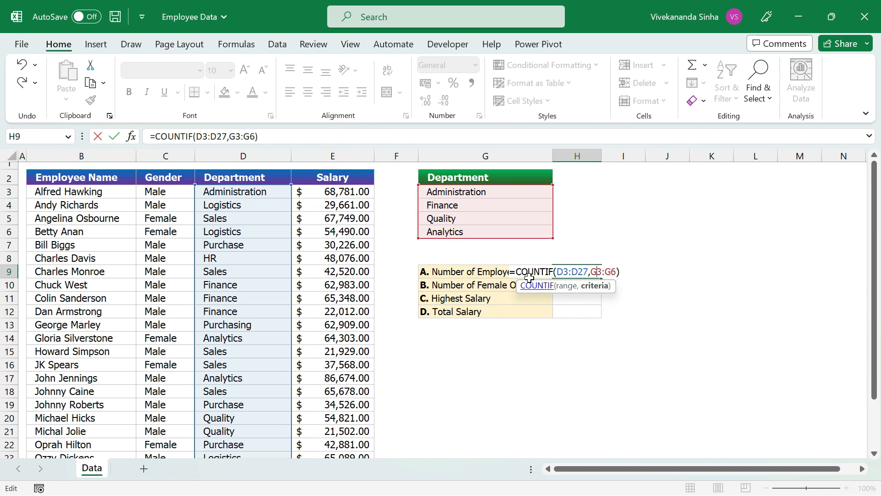
left_click_drag(515, 271, 662, 274)
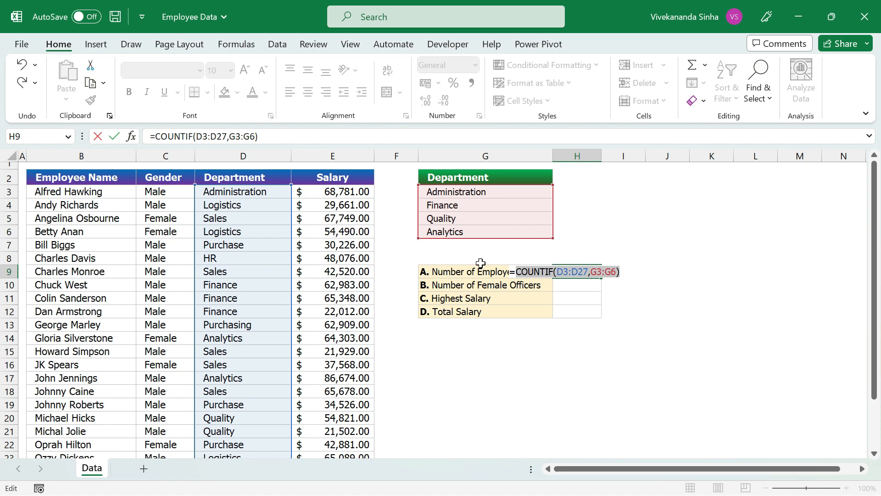
left_click(228, 44)
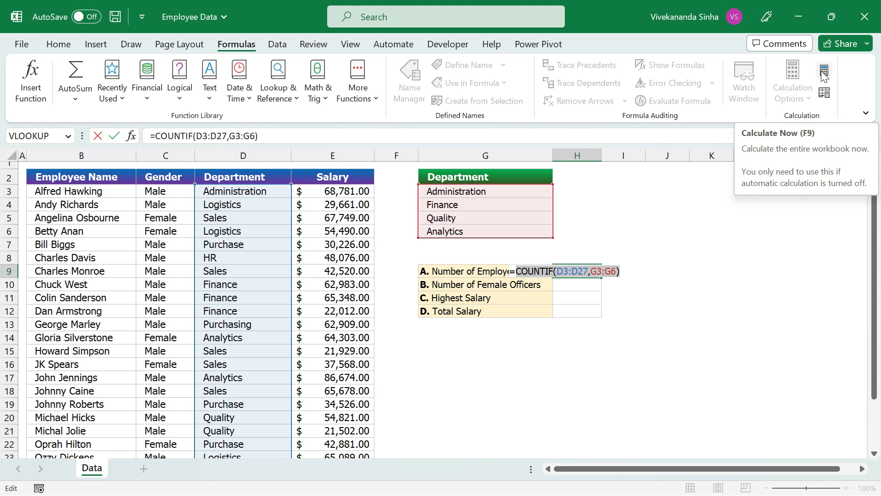
key("F9")
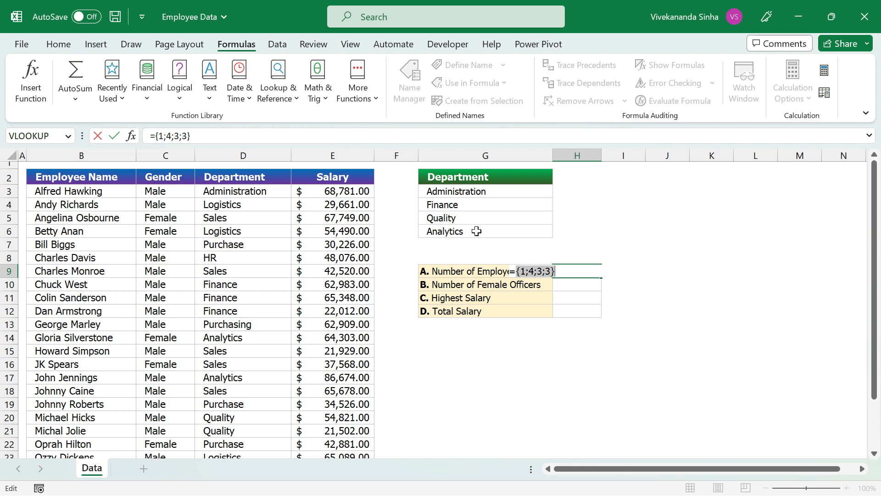
key("ctrl+z")
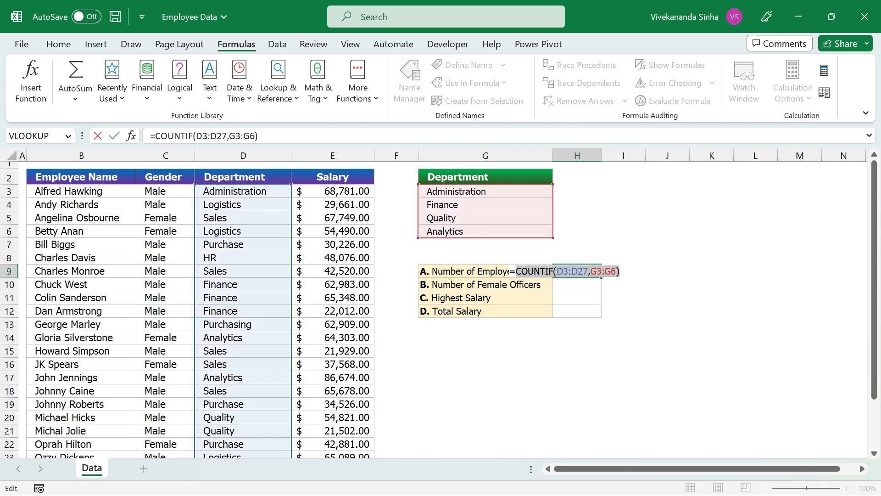
- Wrap the COUNTIF expression in H9 in SUM and enter =SUM(COUNTIF(D3:D27,G3:G6)) as an array formula
left_click(514, 272)
type("sum")
key("Tab")
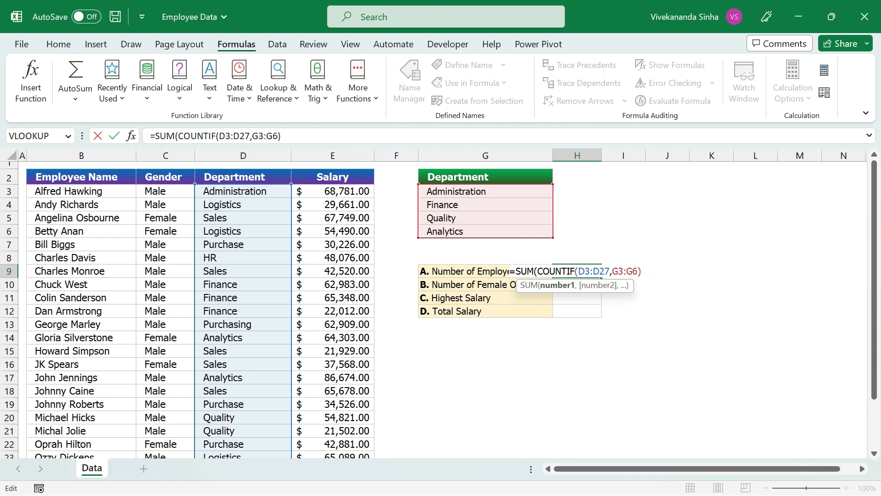
type(")")
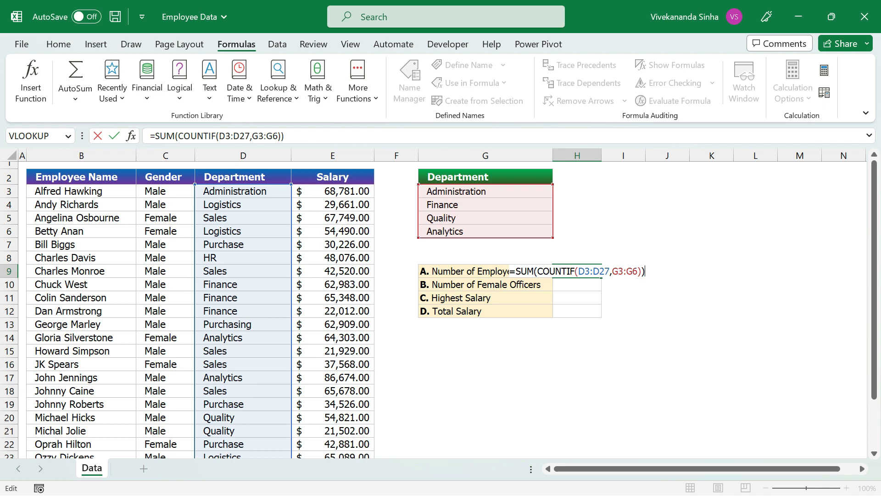
key("ctrl+shift+Return")
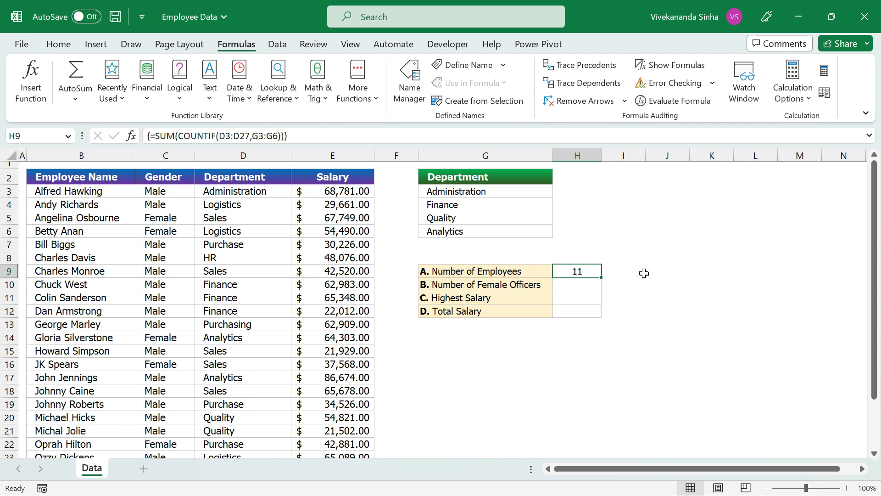
- Review the gender column and department list, and start a COUNTIFS formula in H10 for the number of female officers
left_click(579, 288)
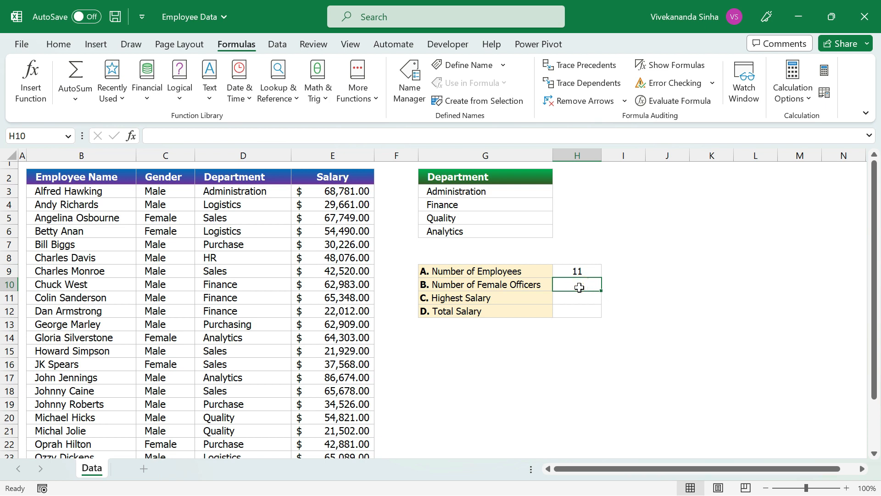
left_click_drag(165, 190, 183, 286)
left_click_drag(464, 191, 464, 230)
left_click(573, 283)
type("=cou")
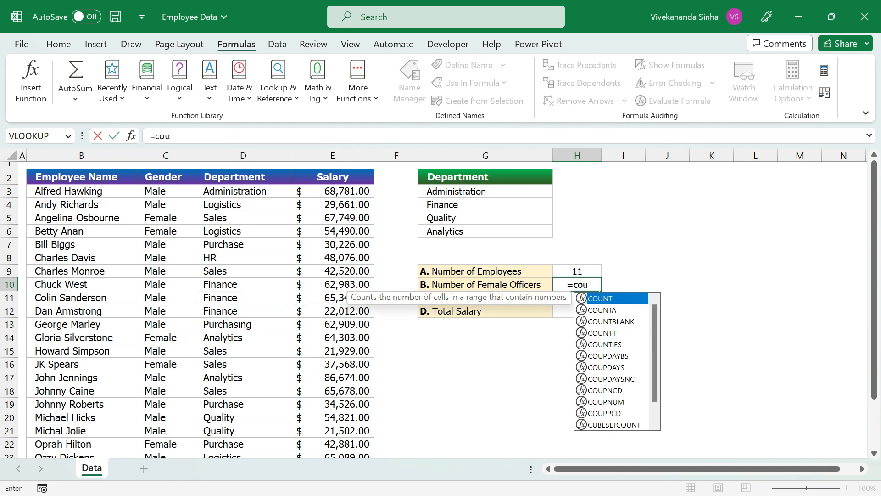
type("ntifs")
key("Tab")
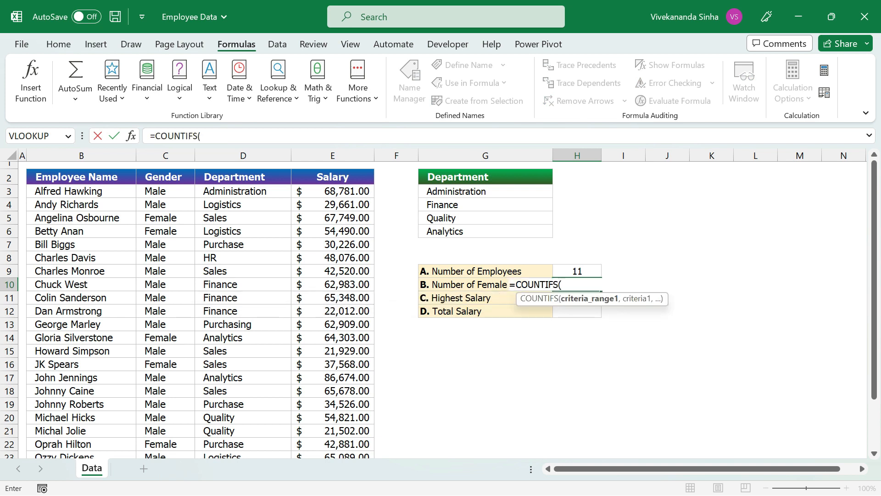
- Add the gender range C3:C27 with the criterion "Female" to the COUNTIFS formula in H10
left_click(174, 192)
key("ctrl+shift+Down")
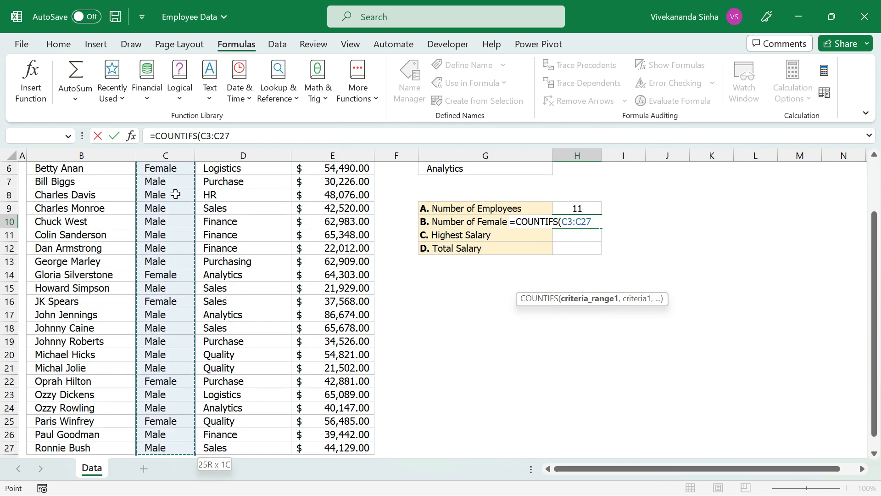
type(",\"")
scroll(176, 194, "up", 2)
type("F")
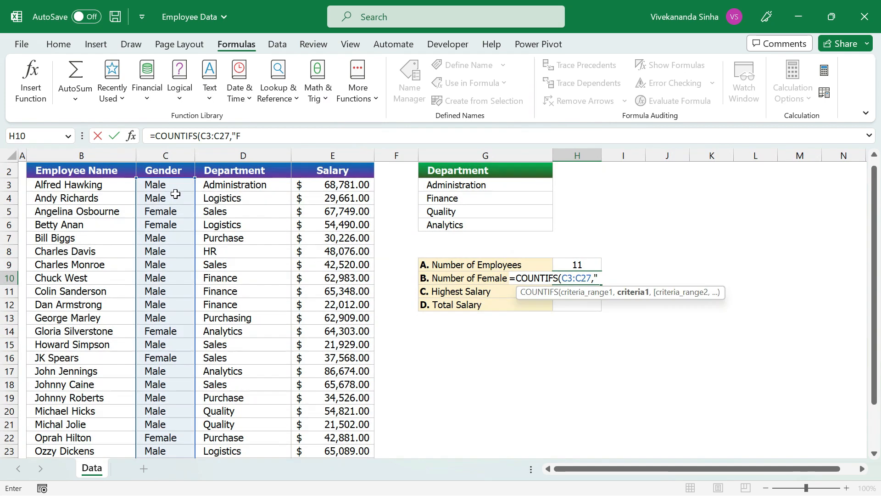
type("emale")
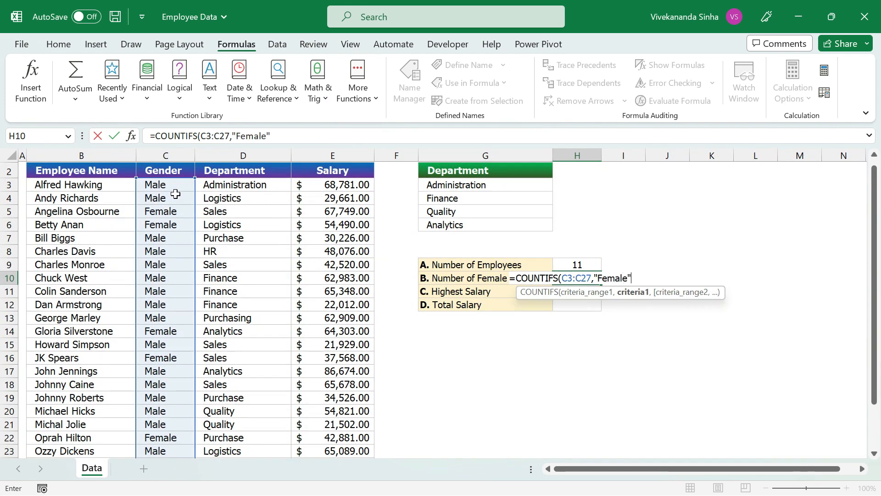
type("\",")
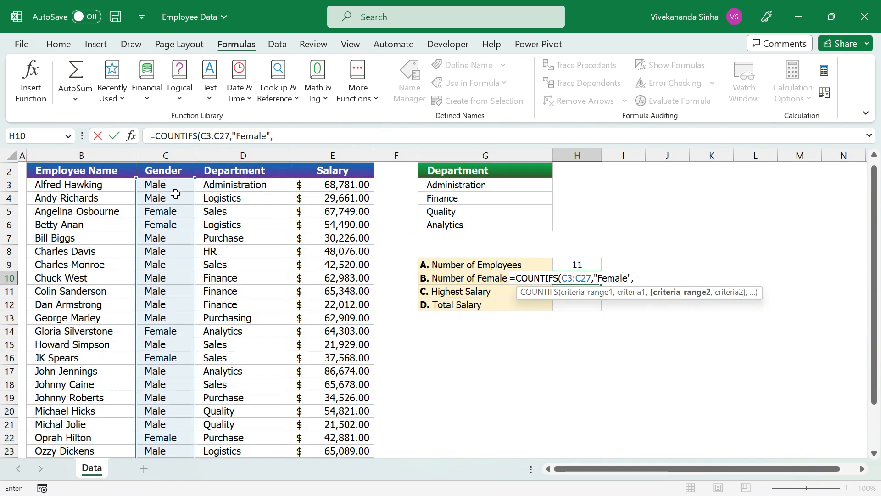
- Complete H10's COUNTIFS with department range D3:D27 and the department list G3:G6 as second criteria
left_click(249, 183)
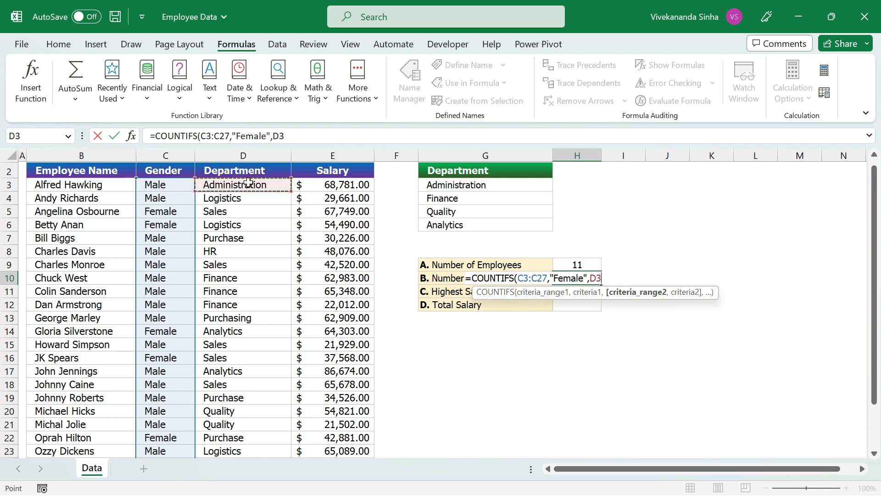
key("ctrl+shift+Down")
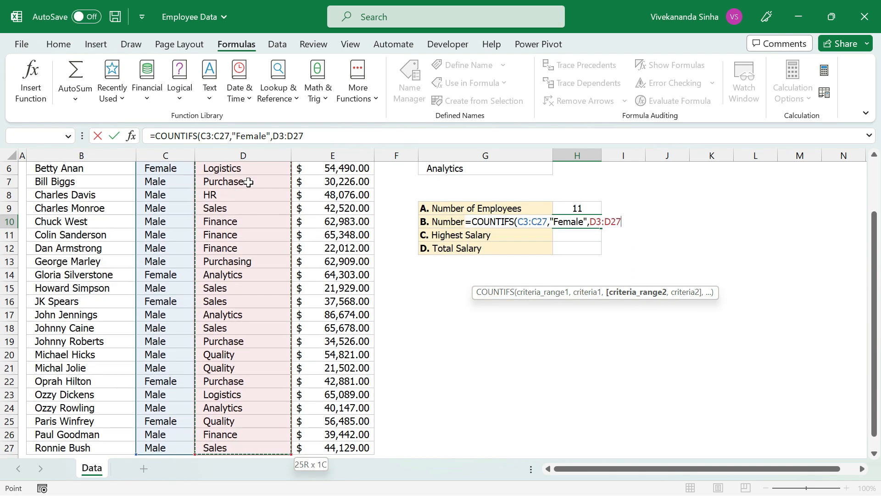
type(",")
scroll(512, 299, "up", 2)
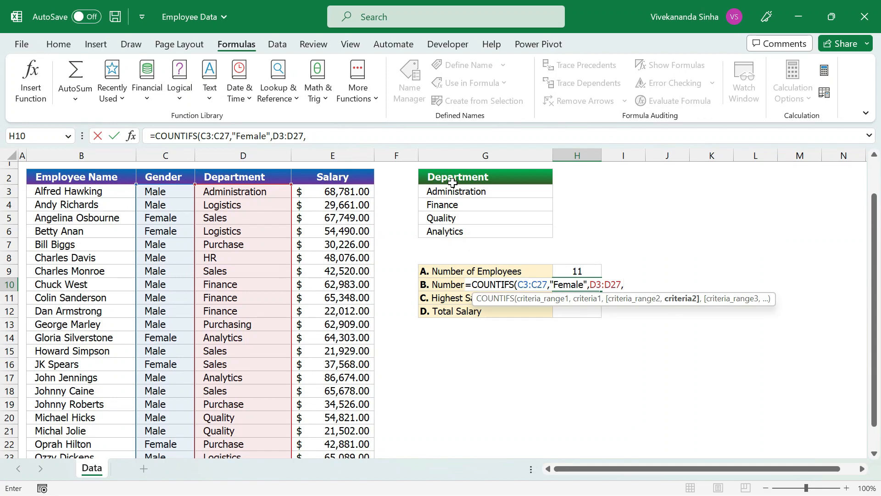
left_click_drag(449, 192, 449, 226)
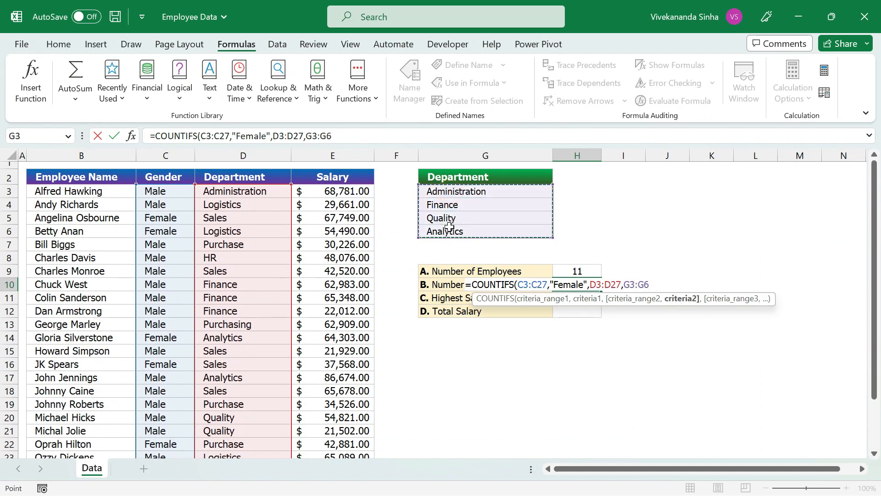
type(")")
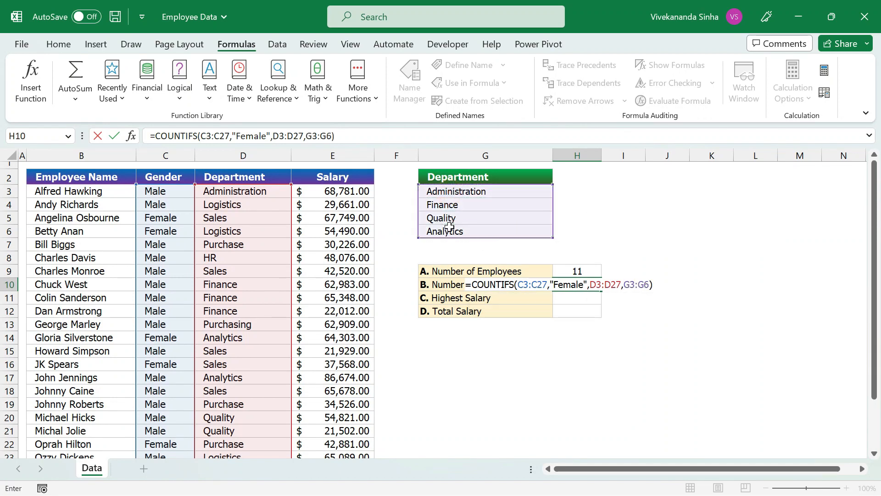
- Evaluate the COUNTIFS expression inside H10's formula to inspect its array, and undo the evaluation
left_click_drag(156, 135, 335, 136)
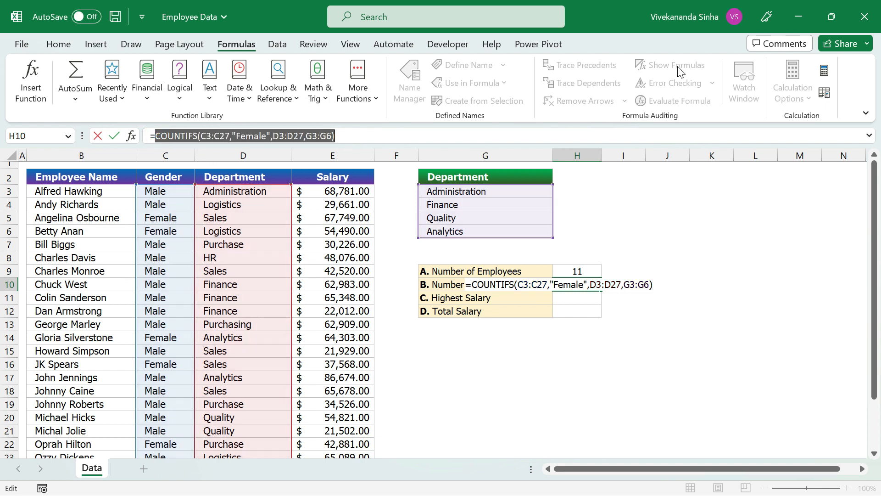
left_click(824, 72)
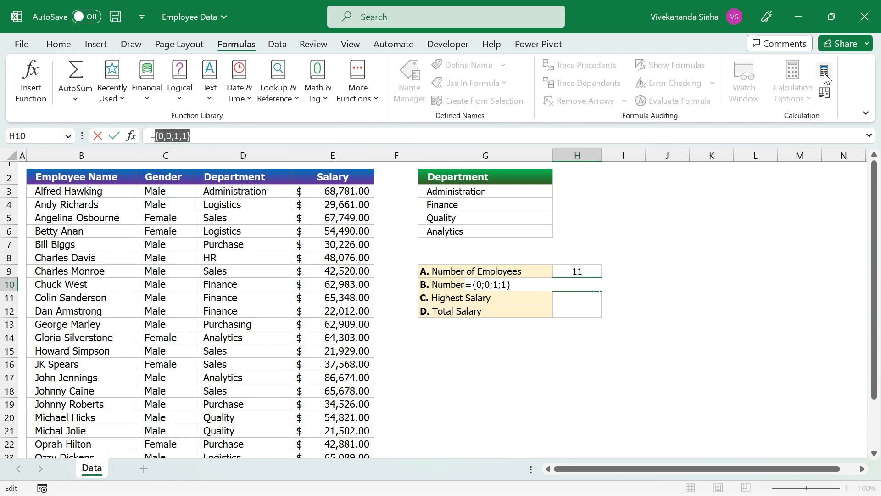
key("ctrl+z")
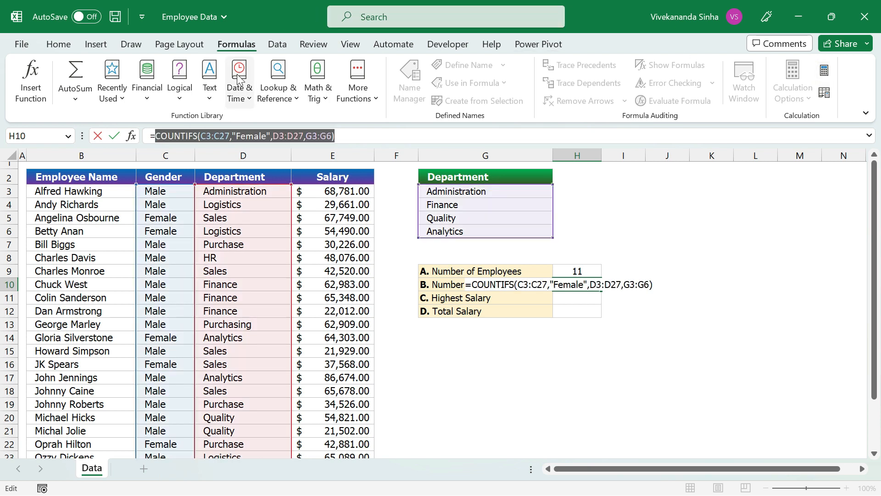
- Wrap the COUNTIFS expression in H10 in SUM and enter =SUM(COUNTIFS(C3:C27,"Female",D3:D27,G3:G6)) as an array formula
left_click(155, 135)
type("sum")
key("Tab")
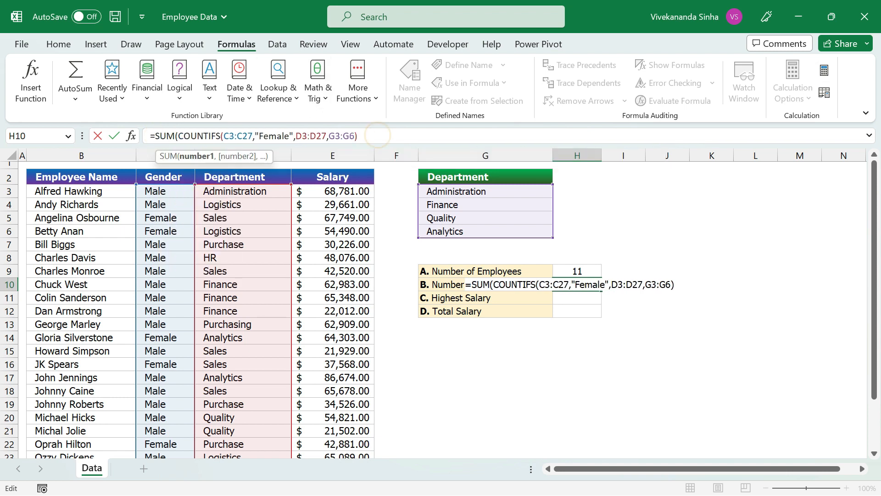
key("ctrl+shift+Return")
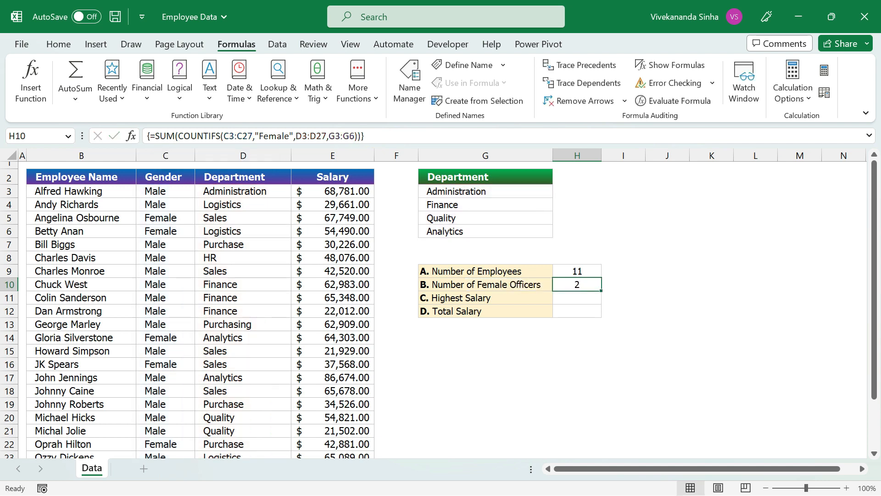
- Turn on filtering for the employee table and filter the Gender column to show only Female
left_click(183, 217)
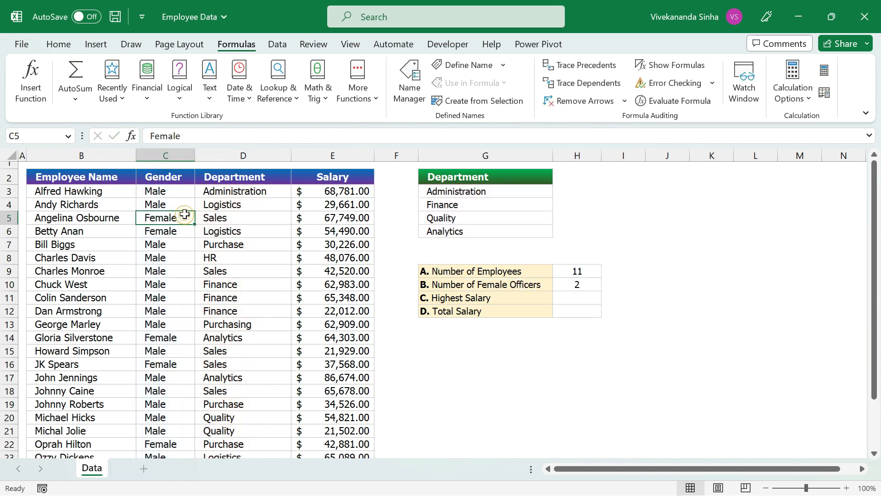
left_click(168, 176)
key("ctrl+shift+l")
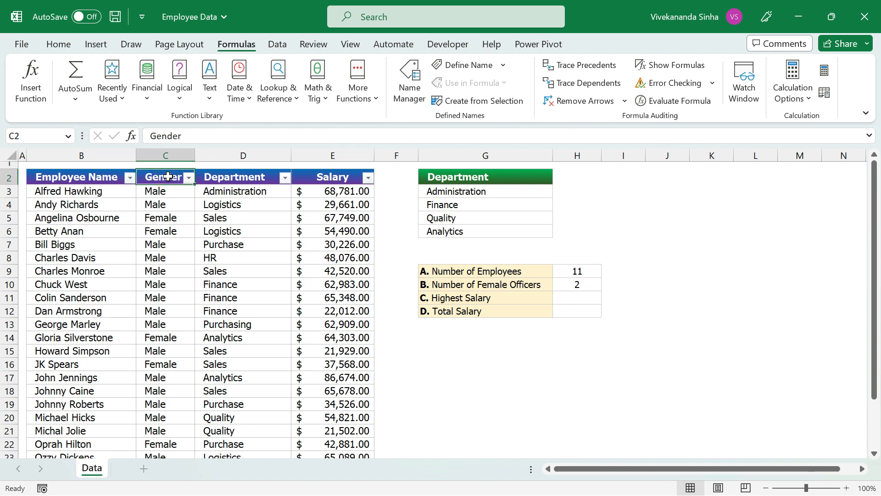
left_click(189, 178)
left_click(68, 344)
left_click(46, 356)
left_click(94, 474)
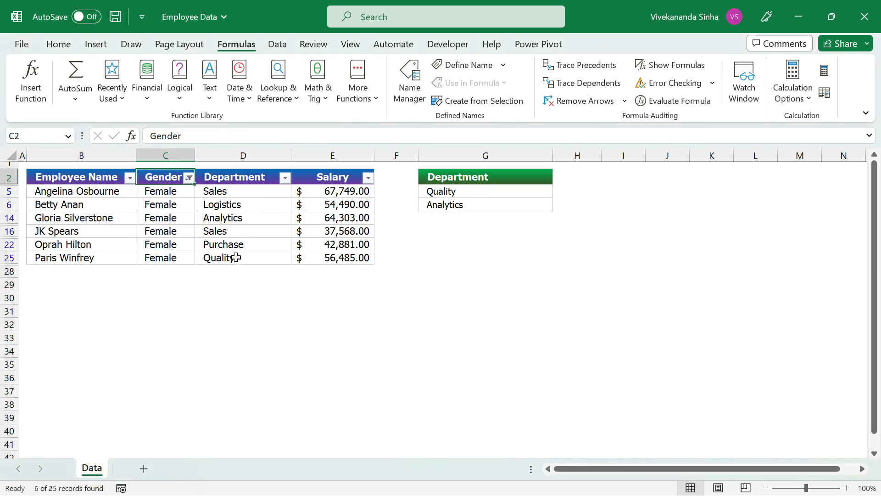
- Check the female employees' Quality and Analytics entries against the department list, and remove the table filter
left_click(235, 258)
left_click(245, 216, "ctrl")
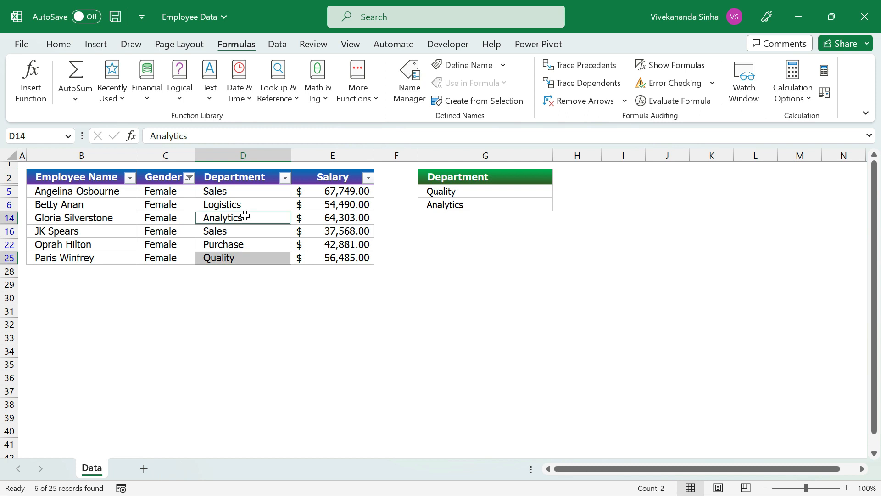
left_click_drag(442, 190, 442, 200)
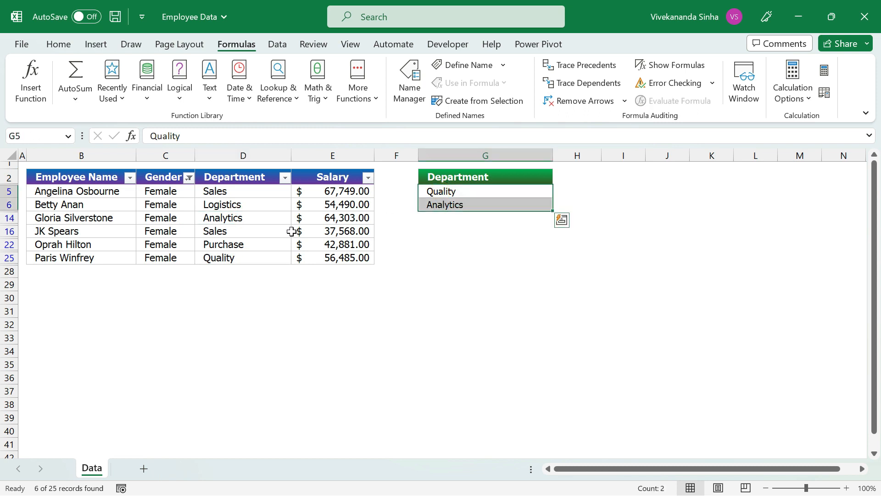
key("ctrl+shift+l")
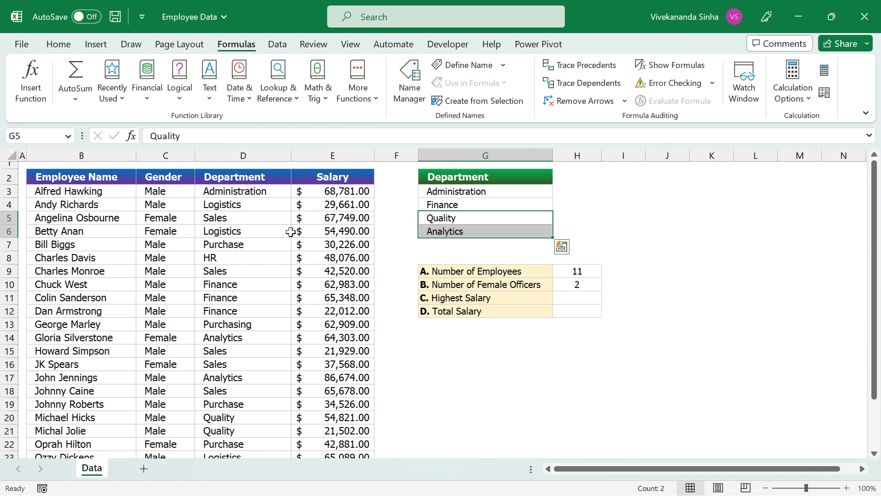
left_click(466, 205)
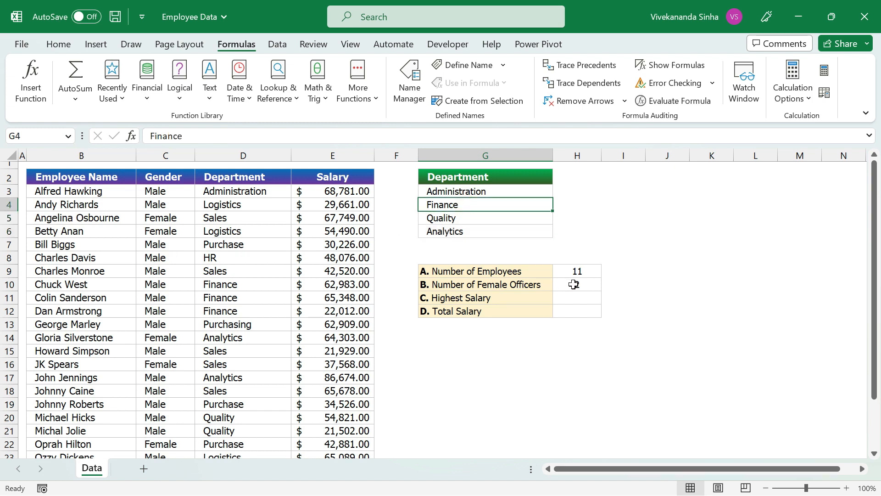
left_click(573, 285)
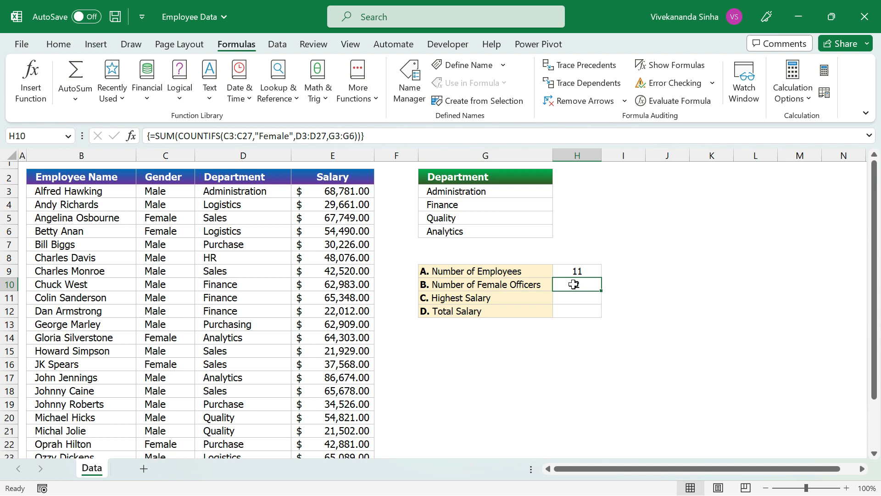
- In H11, start a MAXIFS formula for the highest salary with E3:E27 as the maximum range
left_click_drag(489, 192, 486, 228)
left_click(579, 297)
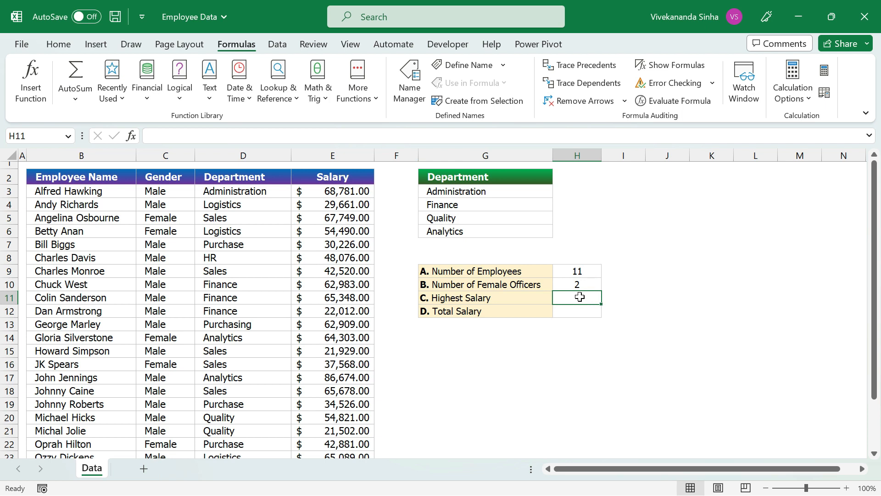
type("=maxif")
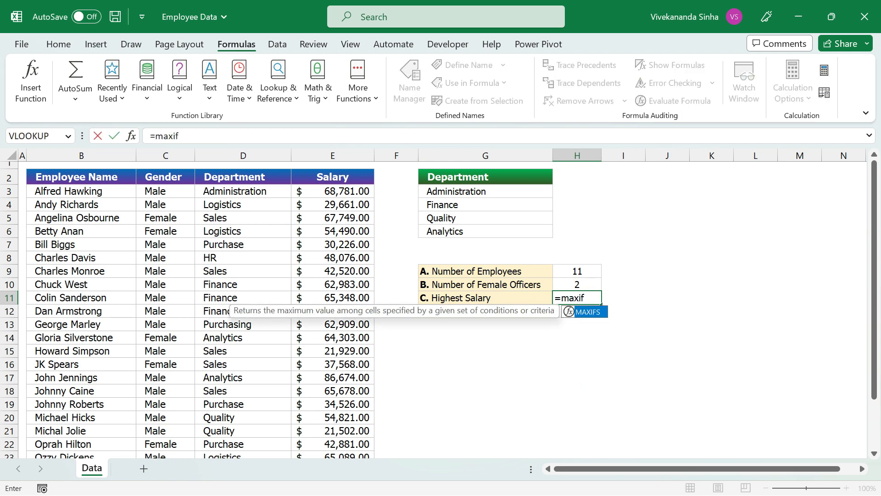
key("Tab")
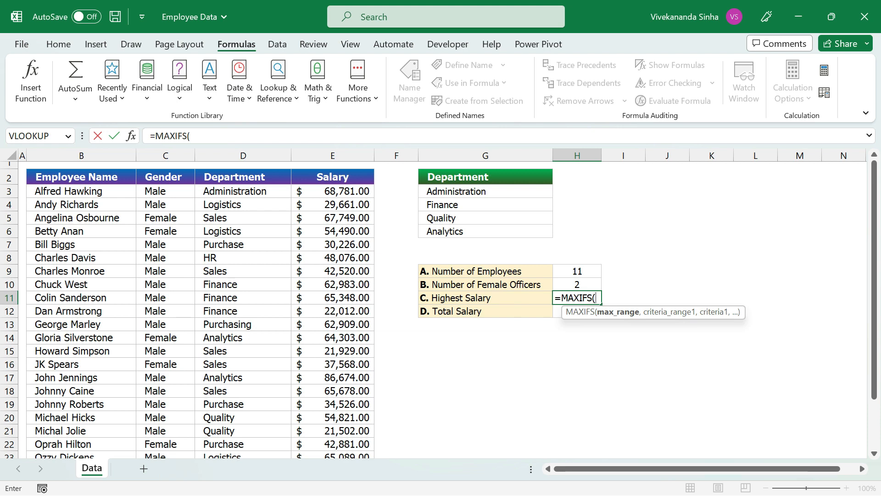
left_click(356, 191)
key("ctrl+shift+Down")
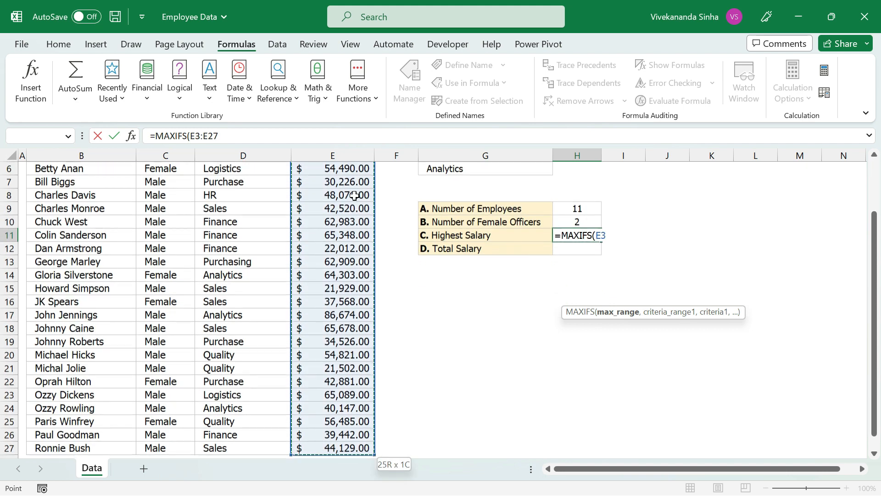
type(",")
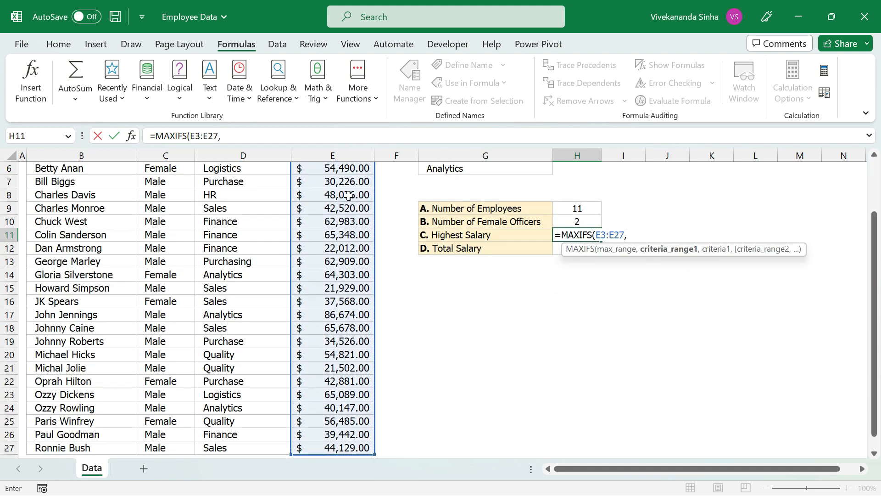
- Complete H11's MAXIFS with criteria range D3:D27 and the department list G3:G6 as criteria
scroll(153, 182, "up", 2)
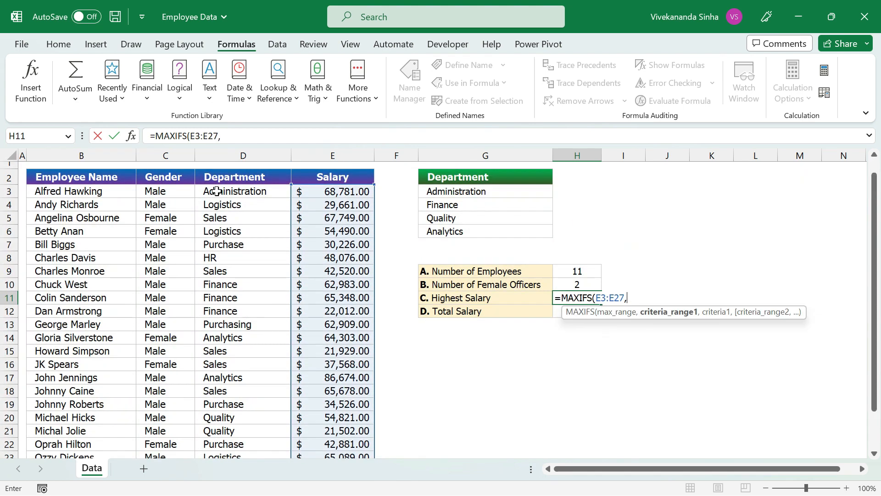
left_click(216, 191)
key("ctrl+shift+Down")
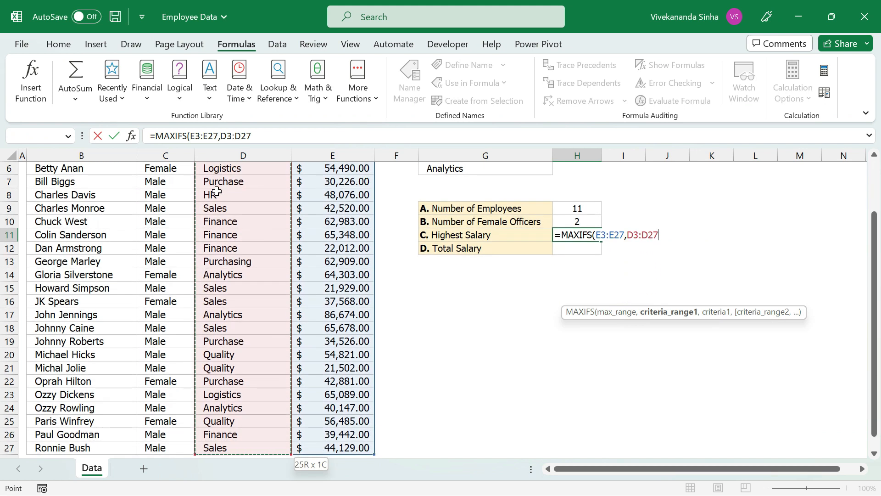
type(",")
scroll(221, 194, "up", 2)
left_click_drag(428, 194, 436, 227)
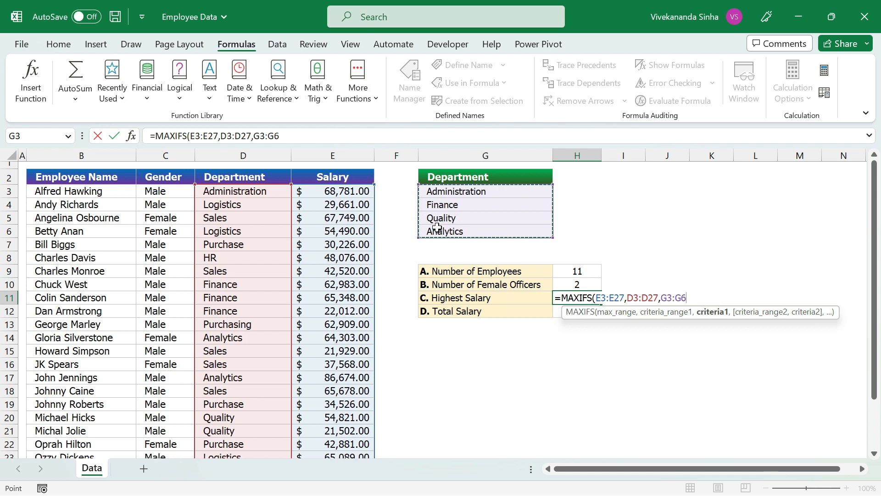
type(")")
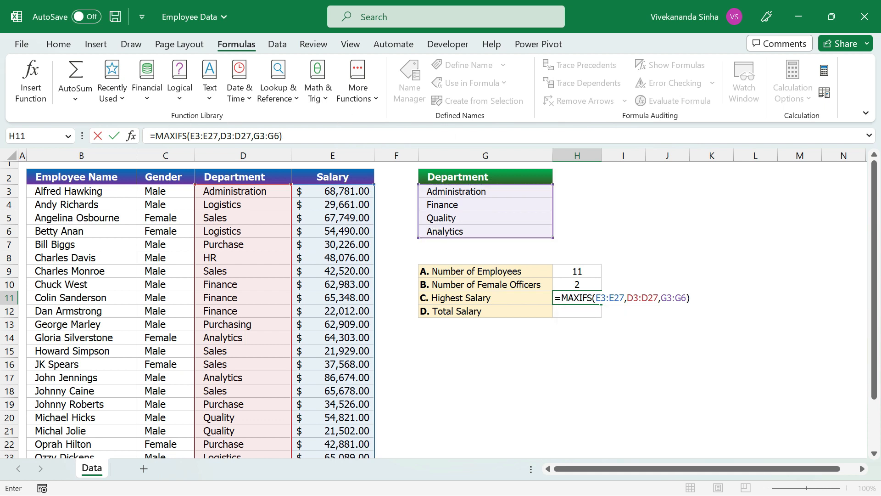
- Wrap H11's MAXIFS formula in SUM, enter it as an array formula, and widen column H to fit the result
left_click(153, 135)
type("SUM(")
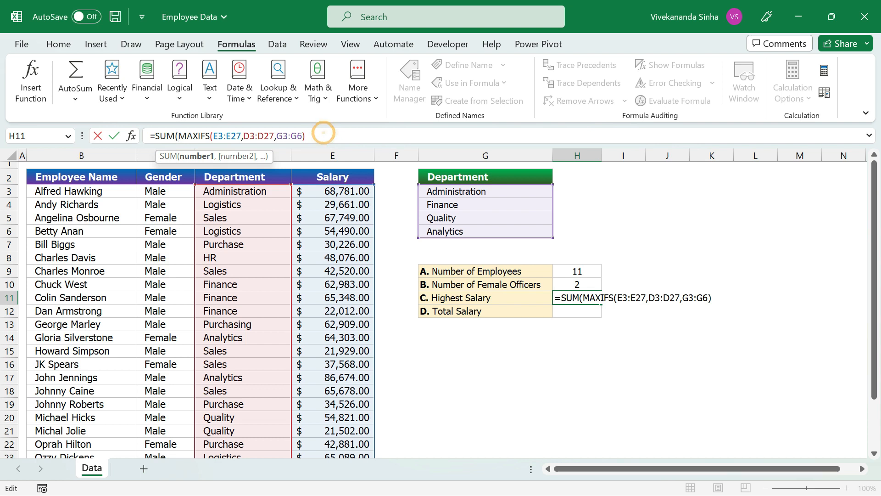
type(")")
key("ctrl+shift+Return")
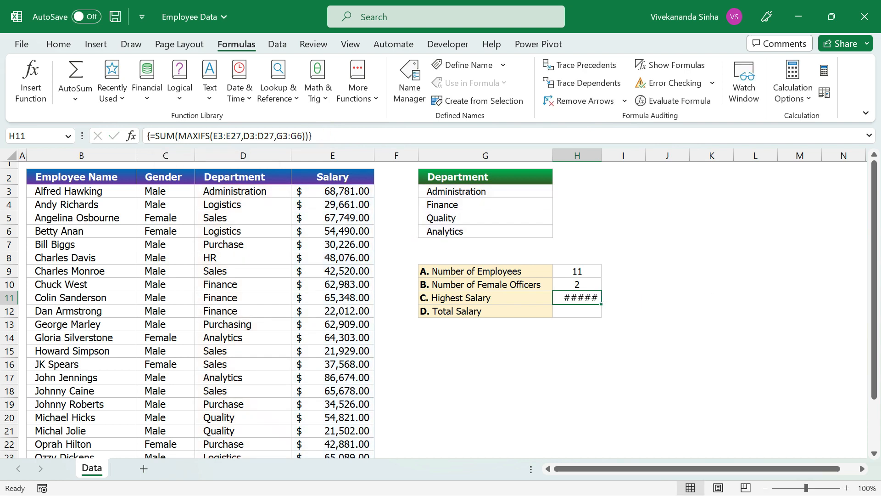
left_click_drag(602, 156, 627, 159)
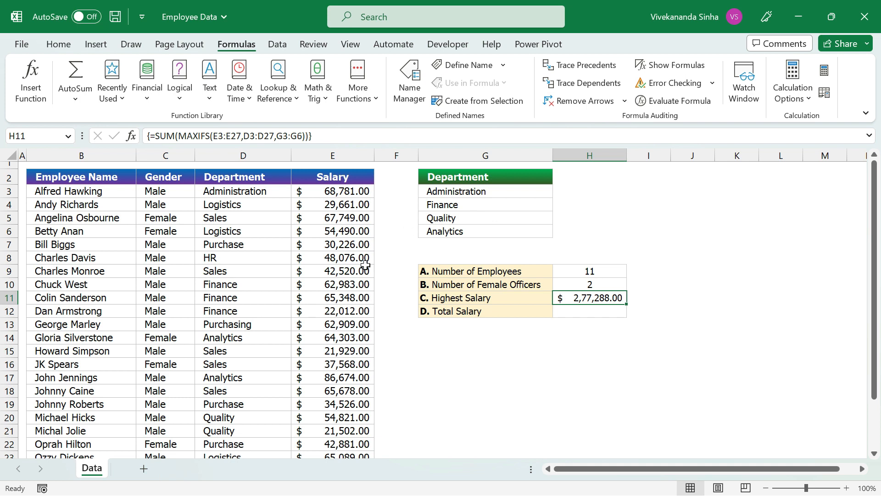
- Turn on filtering for the employee table and filter the Department column to Administration, Analytics, Finance and Quality
left_click(169, 179)
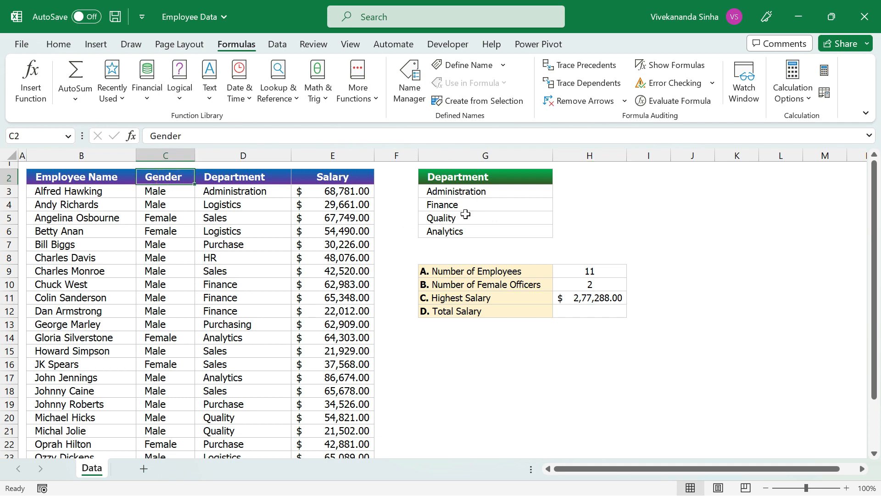
key("ctrl+shift+l")
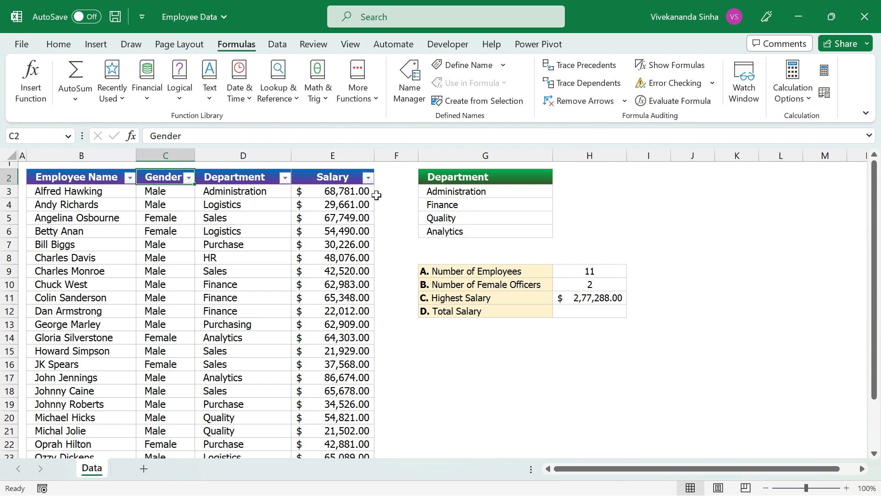
left_click(286, 177)
left_click(143, 342)
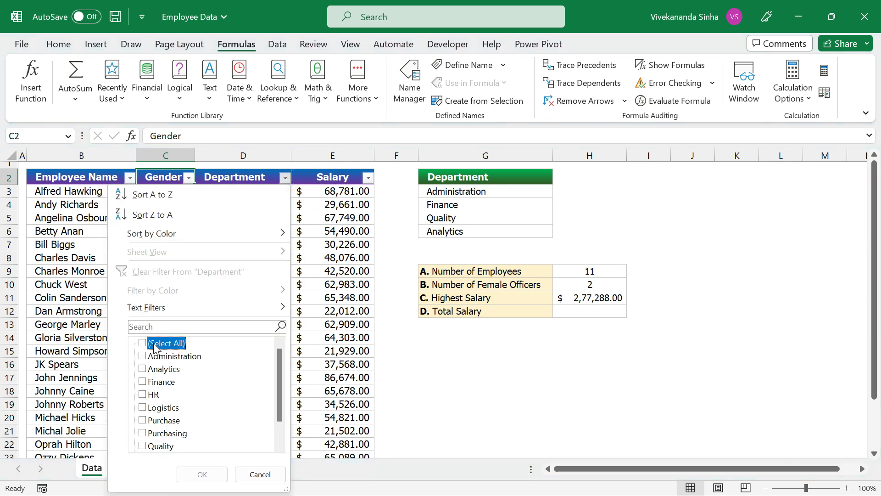
left_click(143, 356)
left_click(143, 368)
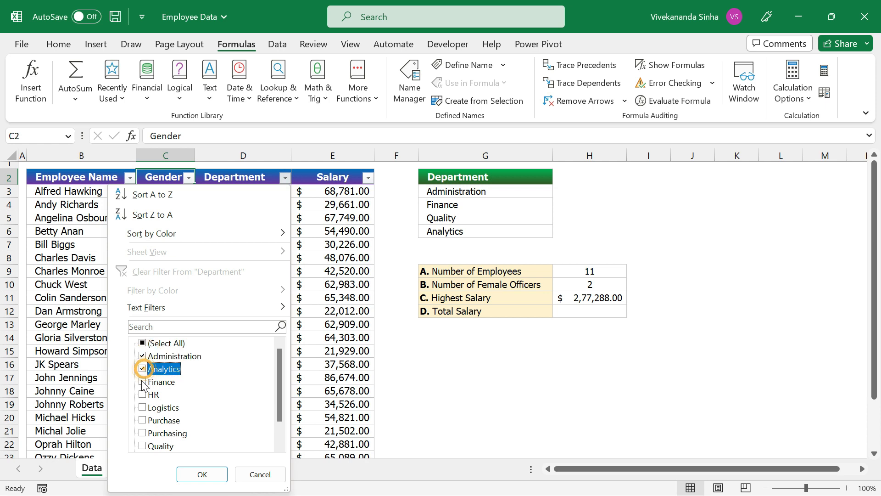
left_click(143, 382)
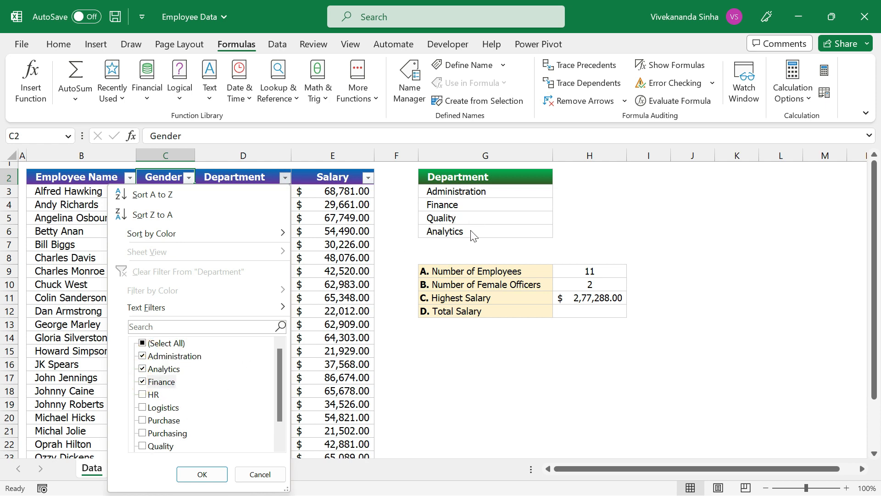
left_click(142, 445)
left_click(197, 473)
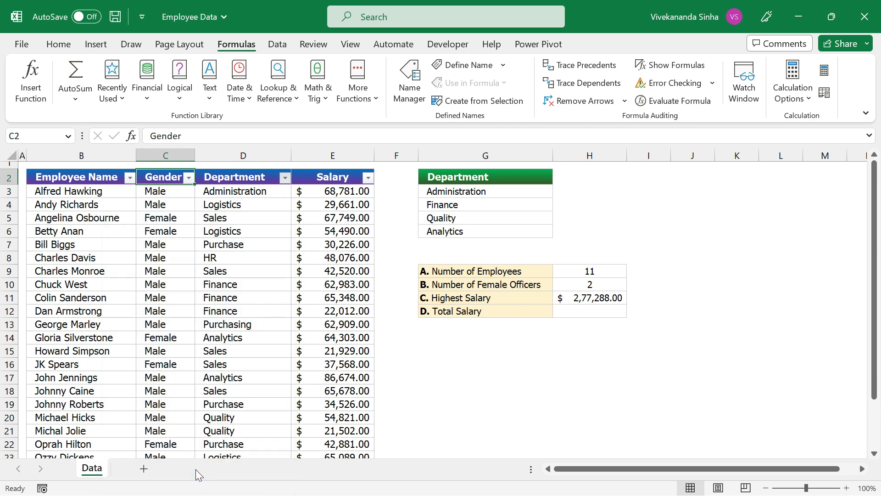
- Check the salary values of the filtered departments against H11, and remove the table filter
left_click(368, 178)
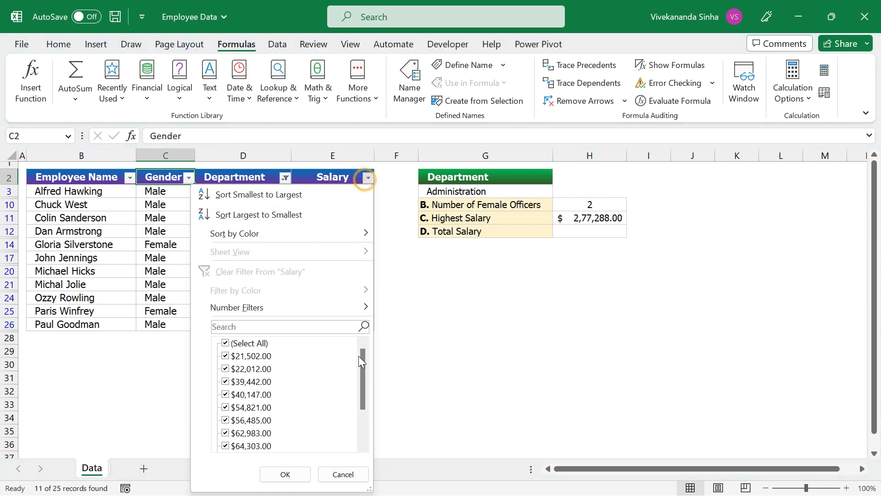
left_click_drag(361, 356, 362, 411)
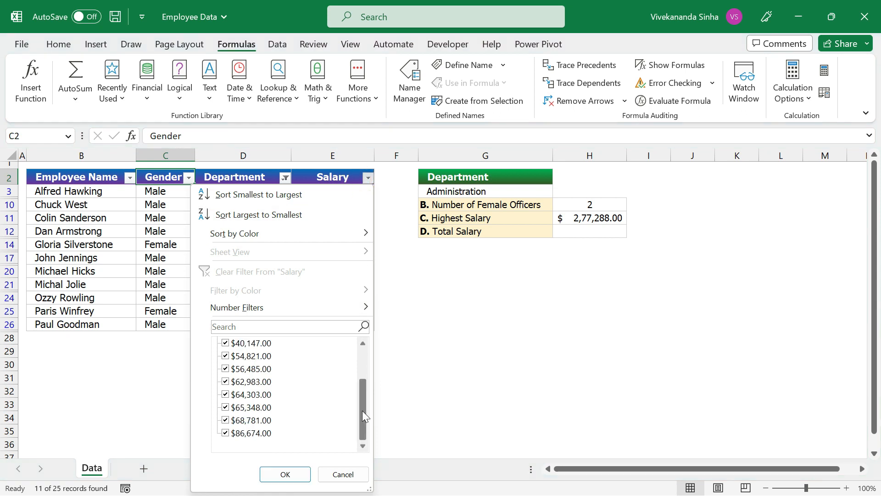
left_click(343, 474)
left_click(586, 219)
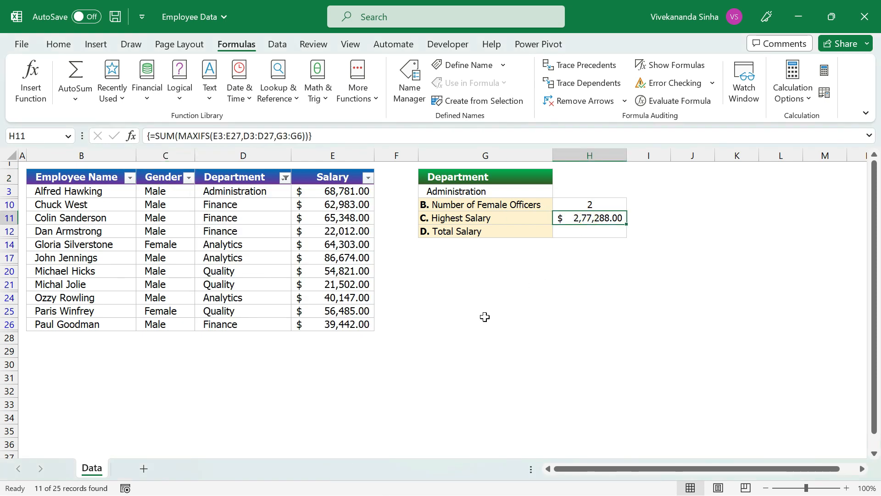
key("ctrl+shift+l")
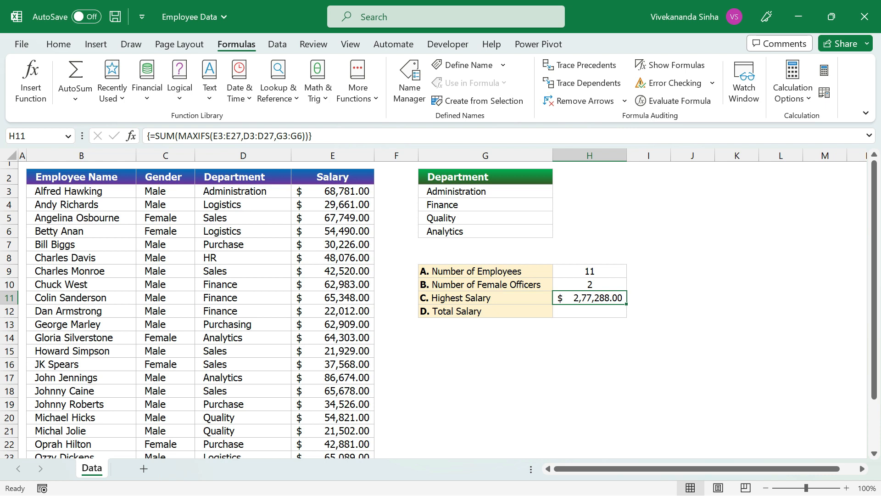
- Review the department criteria in G3:G6, evaluate the MAXIFS part of H11's formula in place, and restore the formula text
left_click_drag(472, 192, 458, 229)
left_click(494, 190)
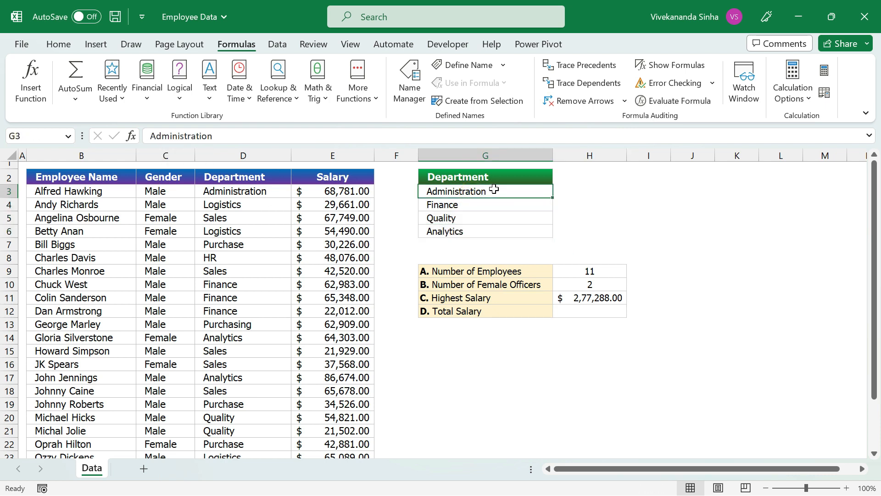
left_click(473, 205)
left_click(471, 219)
left_click(479, 232)
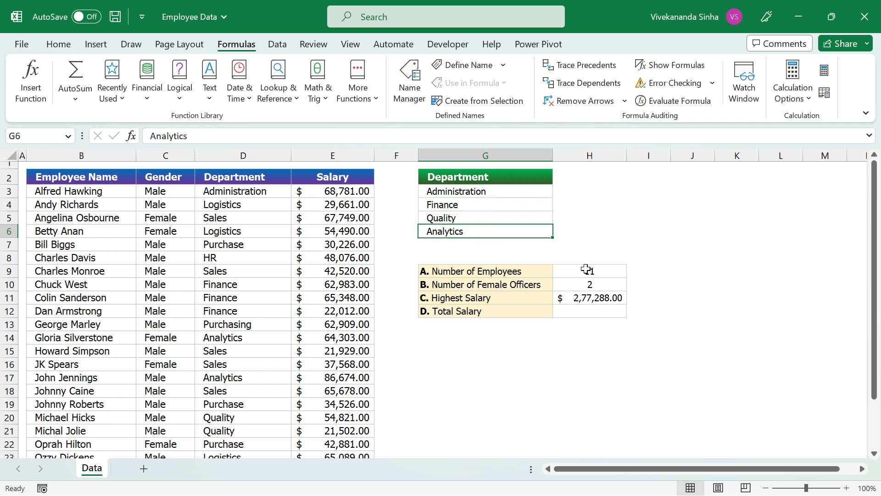
double_click(580, 298)
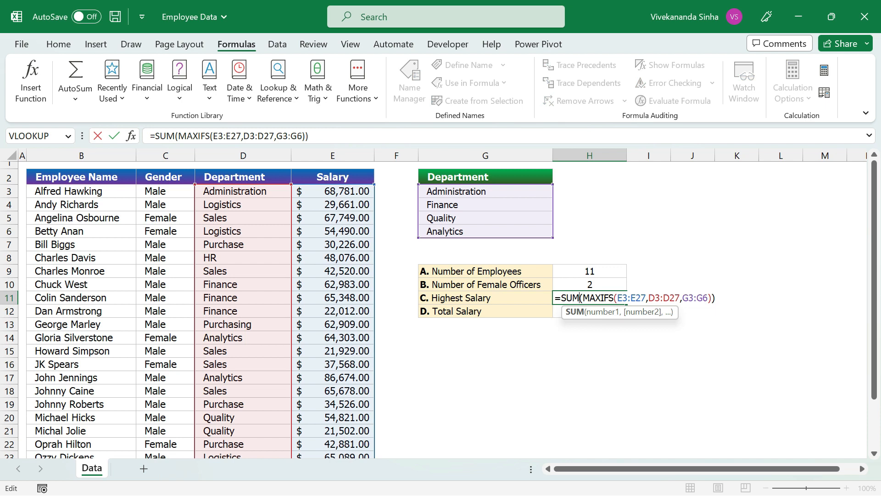
left_click_drag(582, 299, 711, 298)
left_click(824, 69)
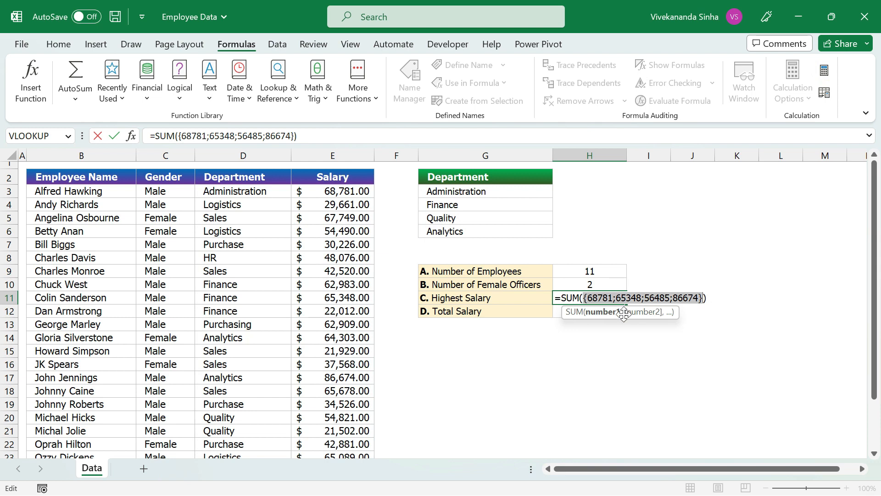
key("ctrl+z")
- Replace the outer SUM in H11 with MAX and enter =MAX(MAXIFS(E3:E27,D3:D27,G3:G6)) as an array formula
double_click(569, 299)
type("MAX(MAXIFS(E3:E27,D3:D27,G3:G6")
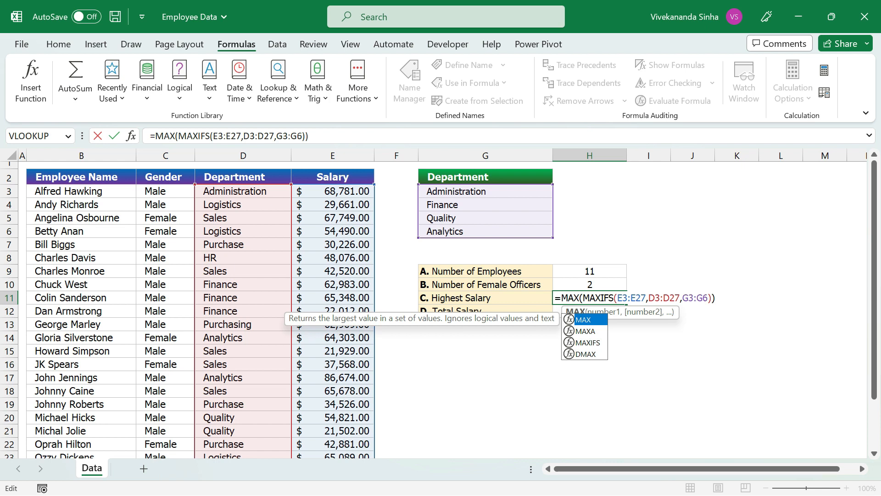
key("ctrl+shift+Return")
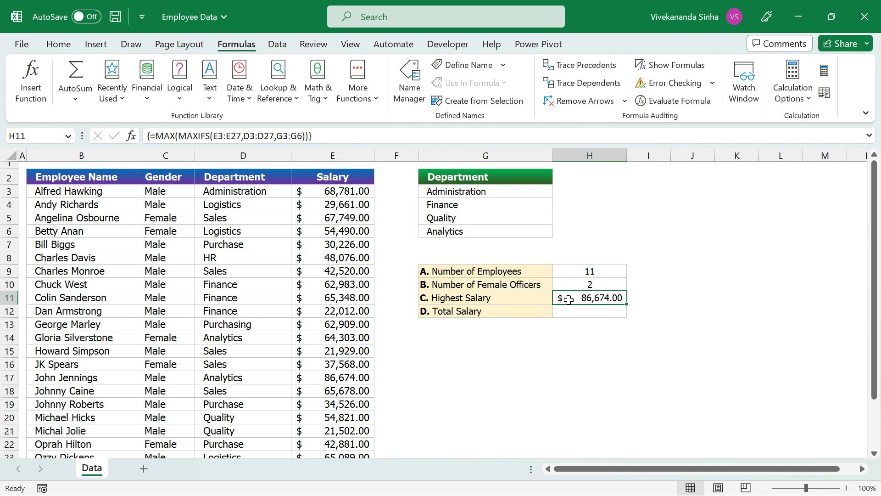
- In H12, start a SUMIF formula for the total salary with D3:D27 as the range
left_click(595, 311)
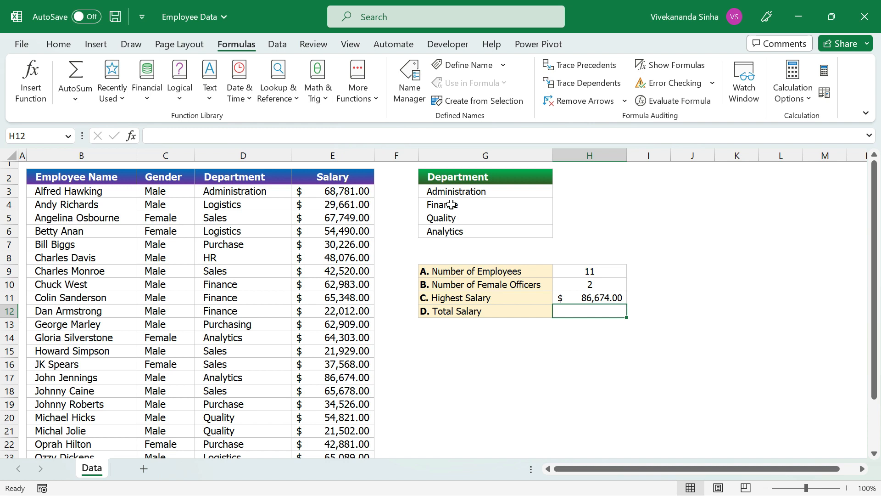
type("=sumi")
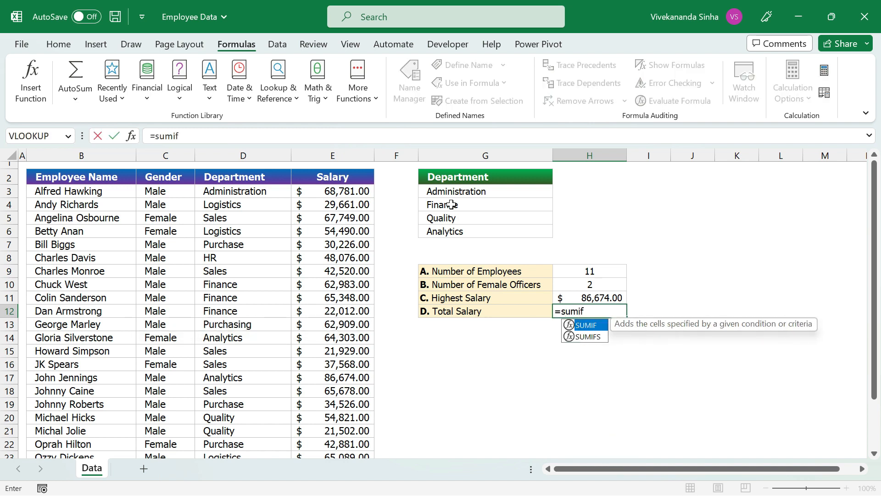
type("f")
key("Tab")
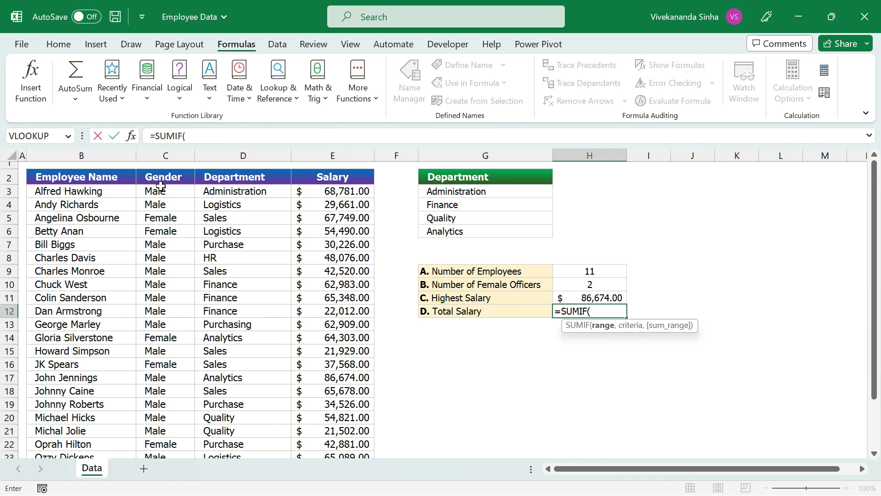
left_click_drag(220, 188, 250, 429)
type(",")
scroll(546, 275, "up", 2)
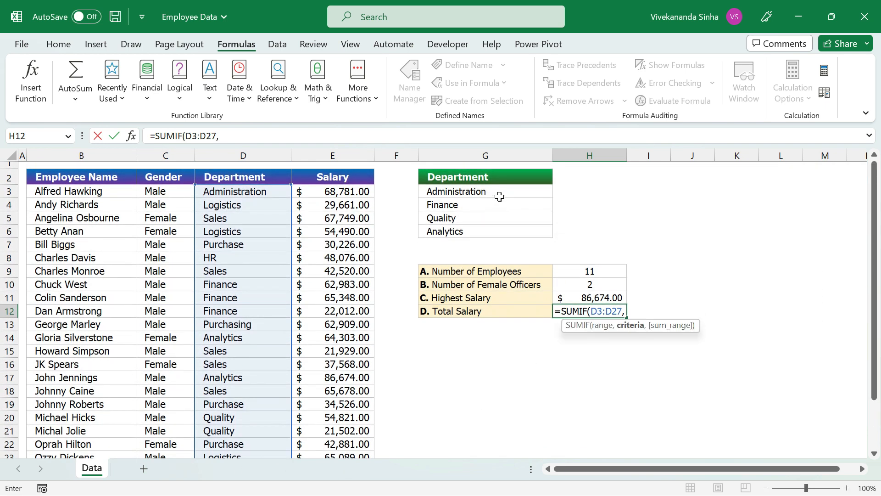
- Complete H12's SUMIF with the department list G3:G6 as criteria and E3:E27 as the sum range
left_click(499, 194)
left_click_drag(499, 203, 493, 229)
type(",")
left_click(359, 189)
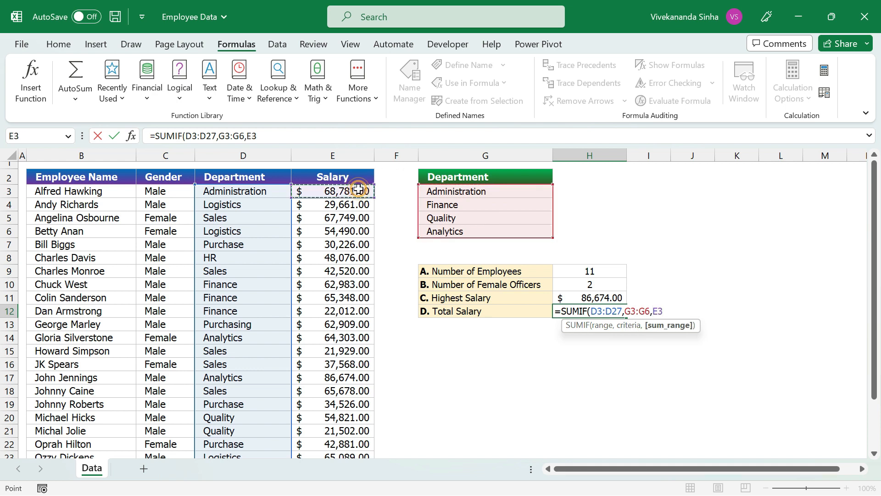
key("ctrl+shift+Down")
type(")")
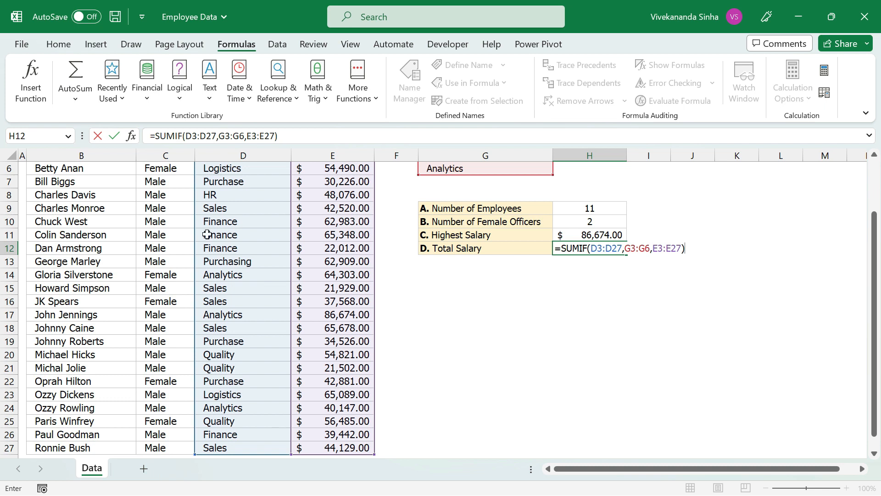
scroll(434, 305, "up", 2)
- Wrap H12's SUMIF in SUM and enter =SUM(SUMIF(D3:D27,G3:G6,E3:E27)) as an array formula
left_click(155, 136)
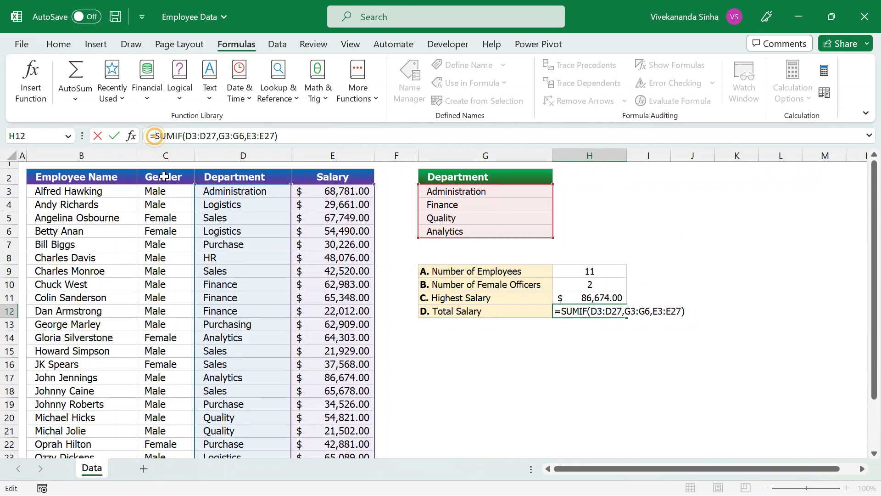
type("SUM(")
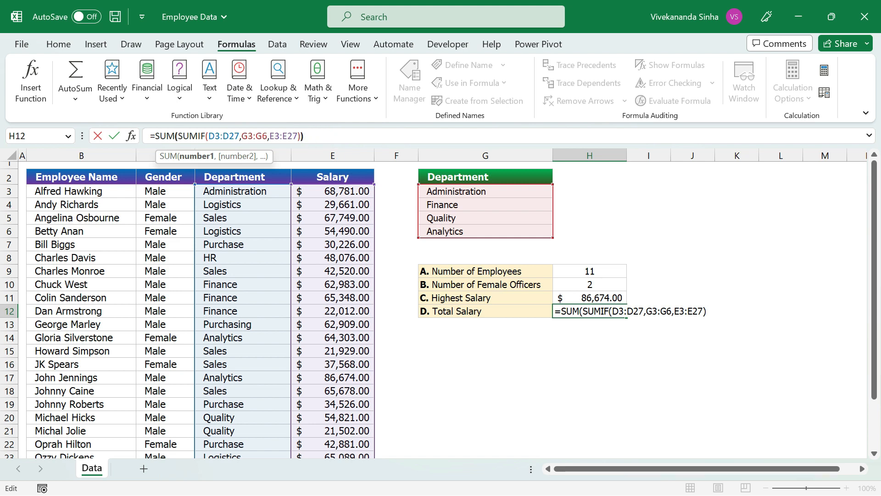
type(")")
key("ctrl+shift+Return")
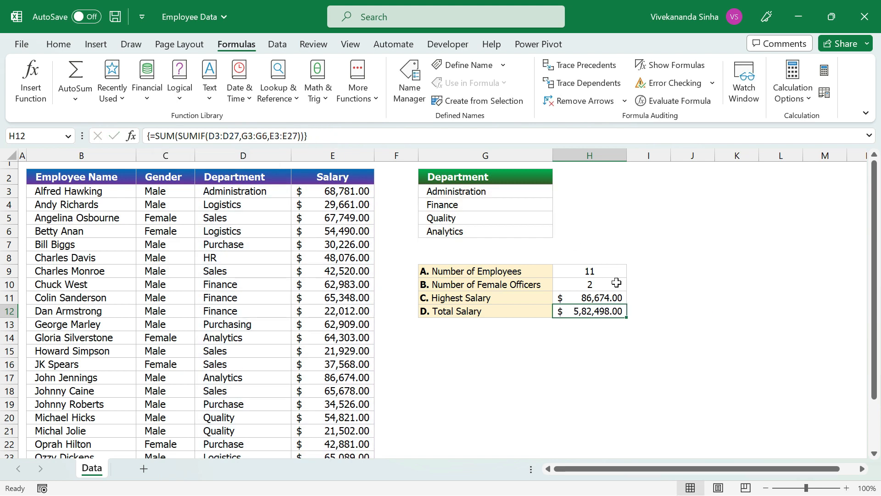
left_click(595, 297)
left_click(588, 311)
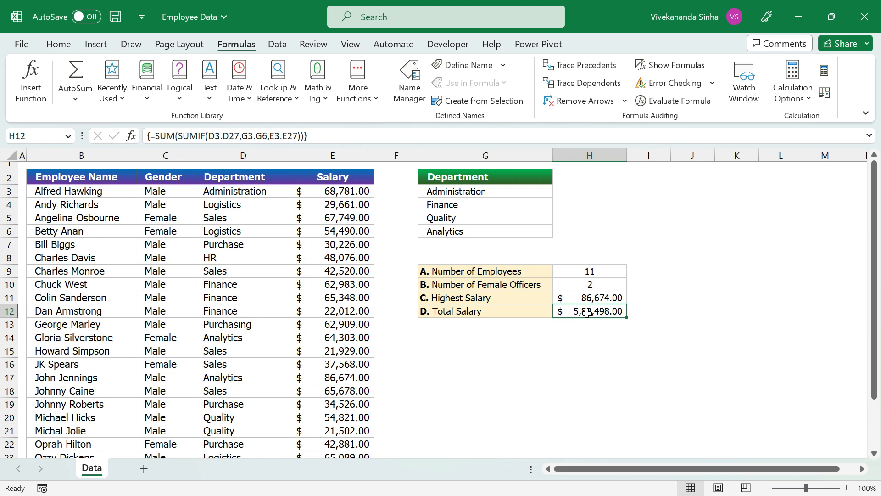